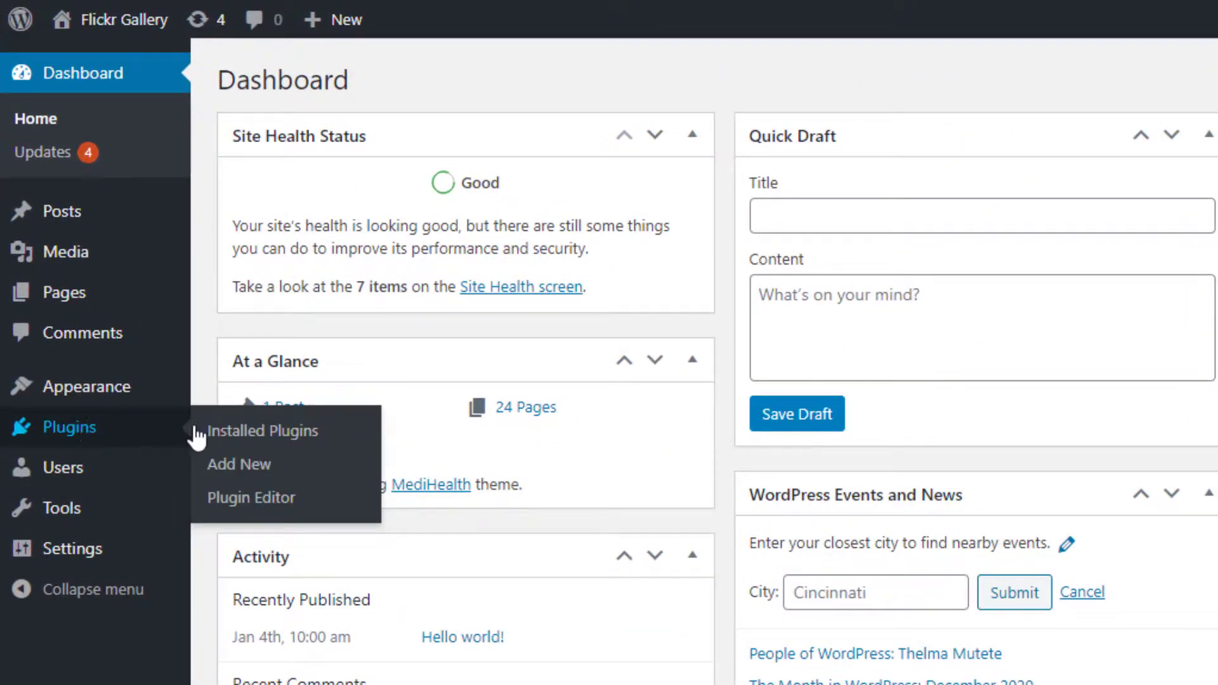
- Find the 'Flickr Gallery' plugin, then install and activate Album Gallery Photostream Profile For Flickr
{"action": "left_click", "coordinate": [245, 473]}
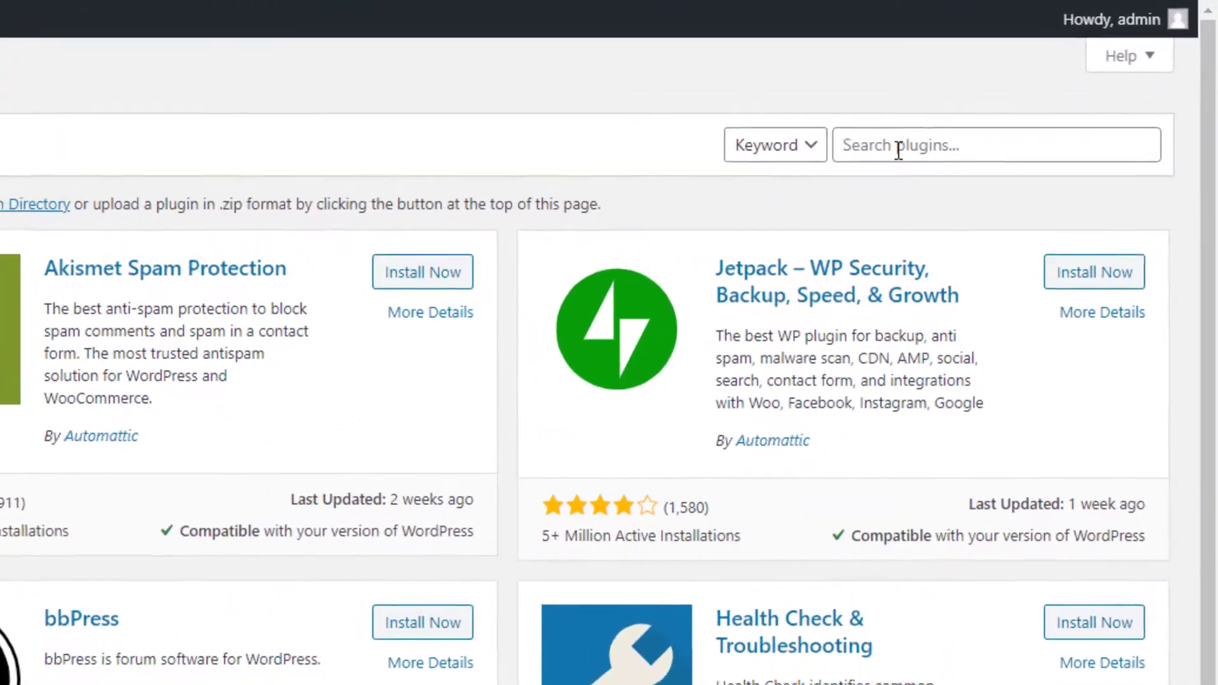
{"action": "left_click", "coordinate": [899, 148]}
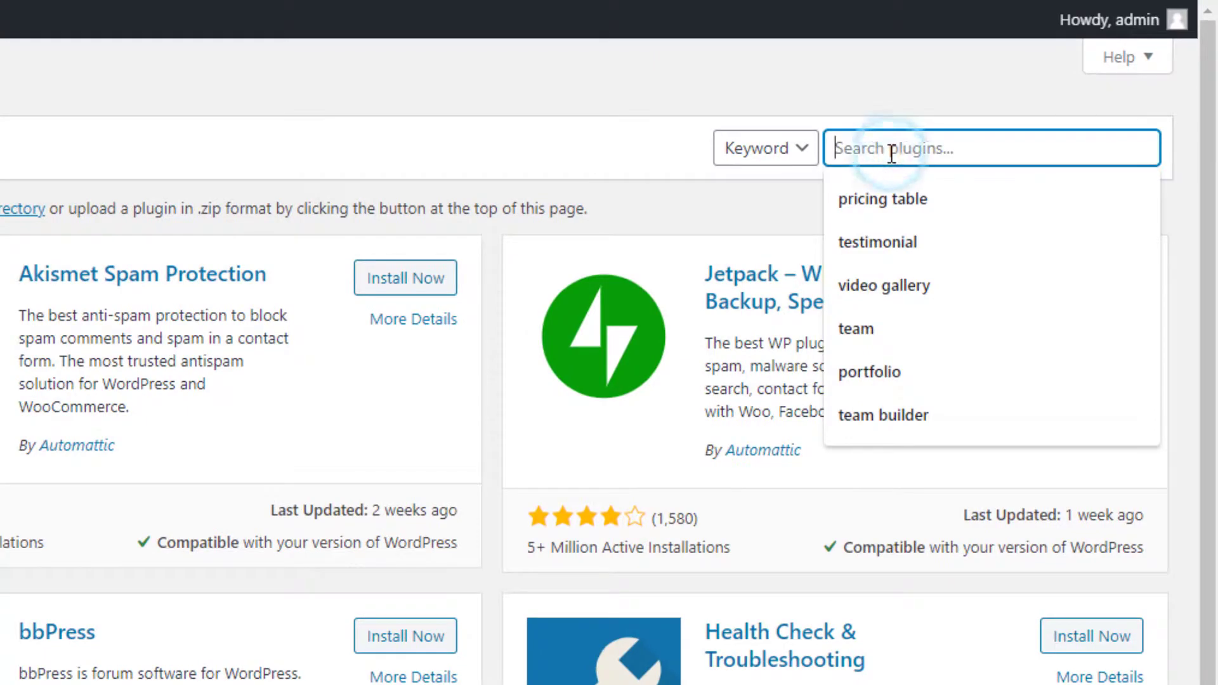
{"action": "type", "text": "Flickr G"}
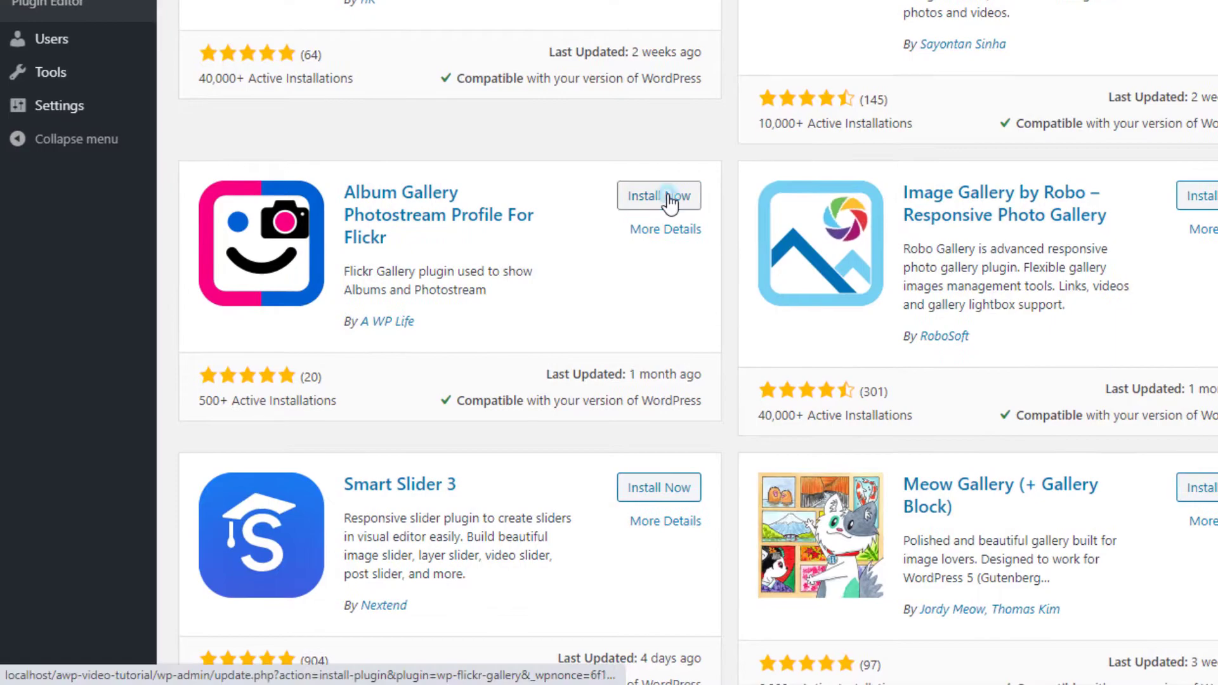
{"action": "left_click", "coordinate": [669, 203]}
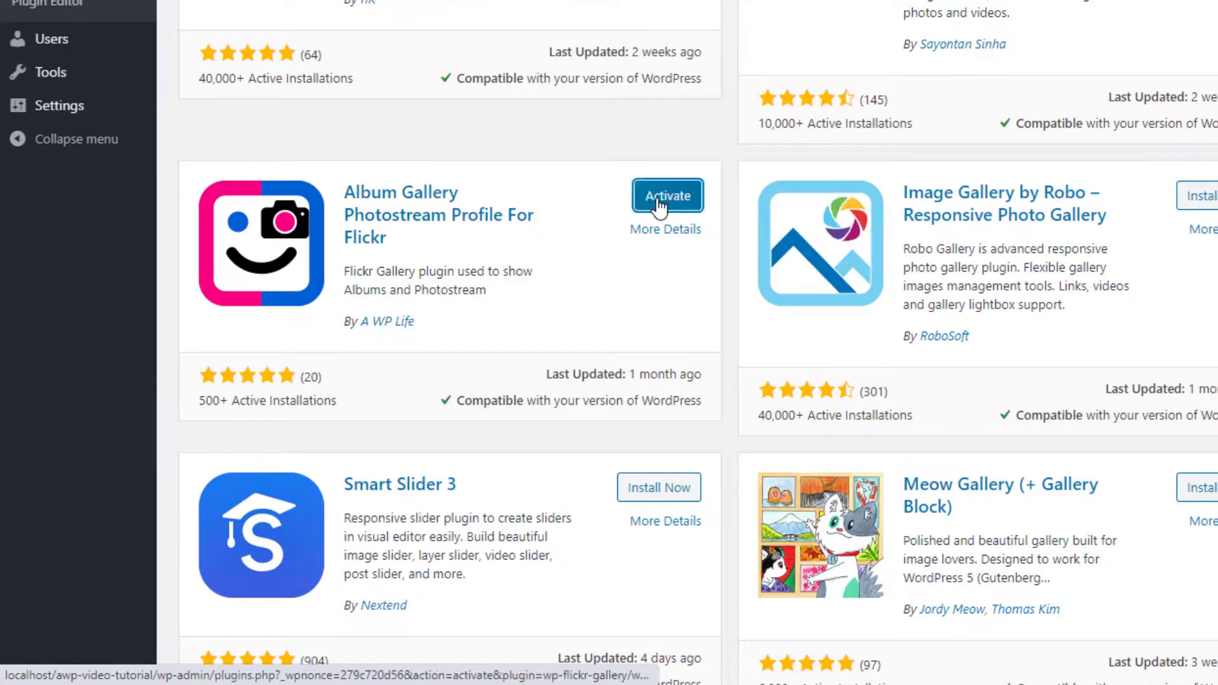
{"action": "left_click", "coordinate": [658, 206]}
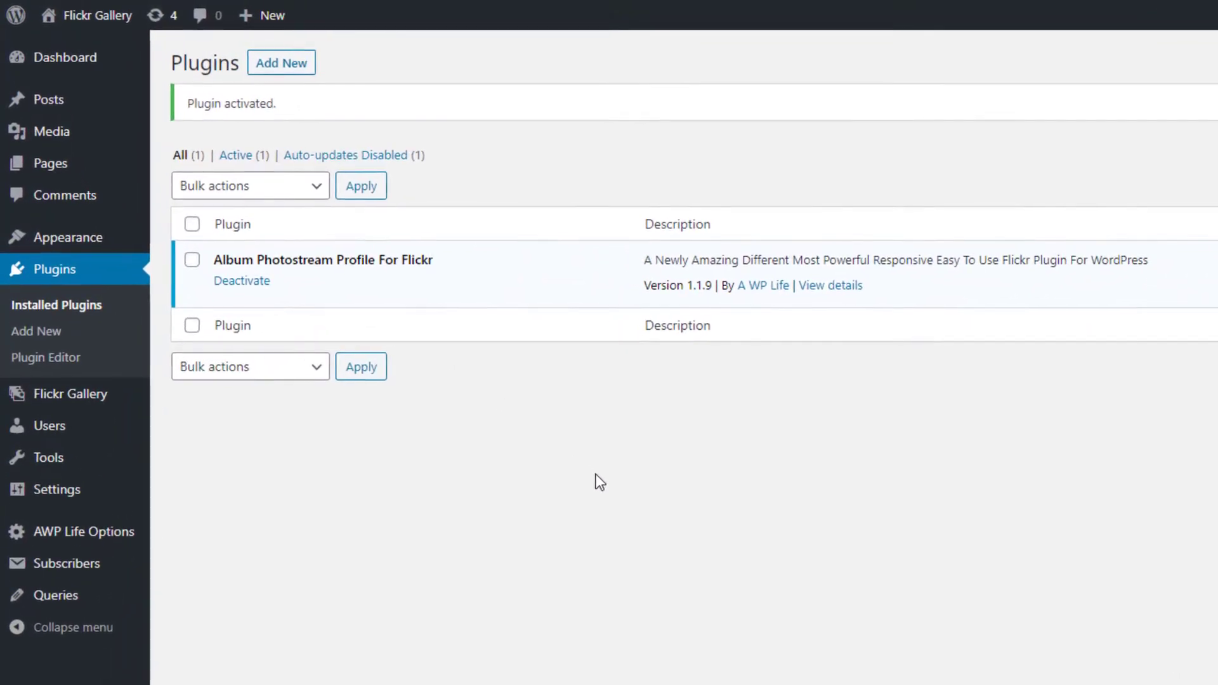
{"action": "mouse_move", "coordinate": [70, 395]}
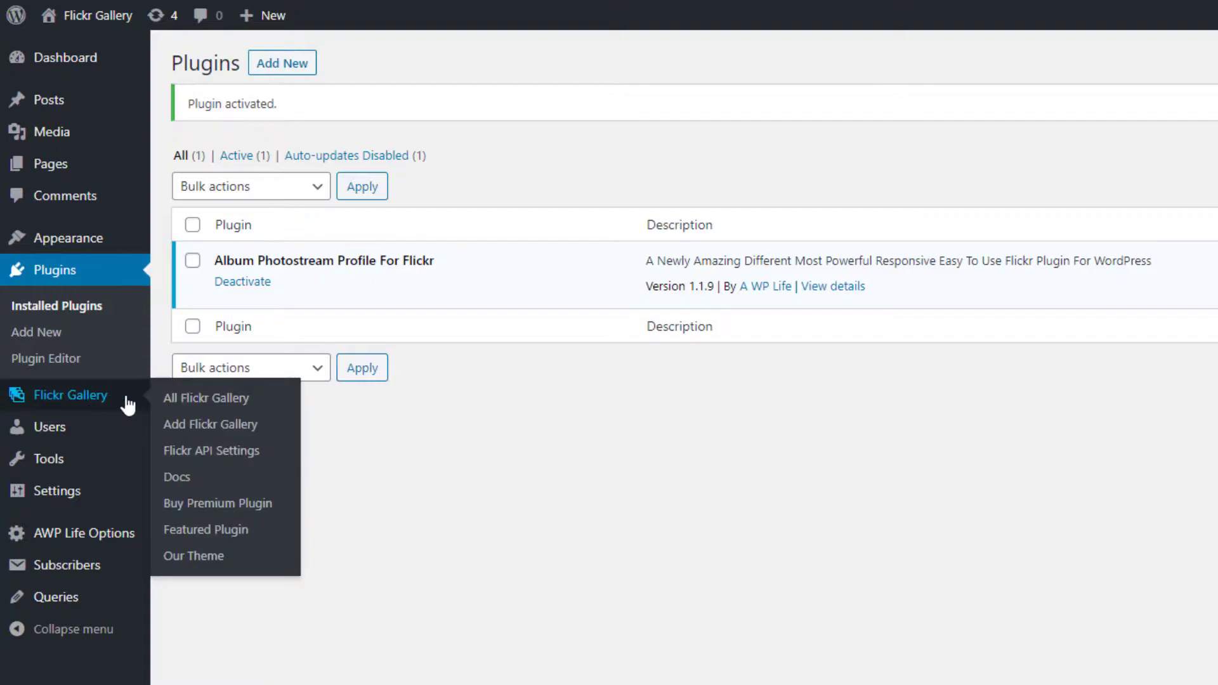
- Enter and save the Flickr User ID and API Key in Flickr API Settings
{"action": "left_click", "coordinate": [212, 451]}
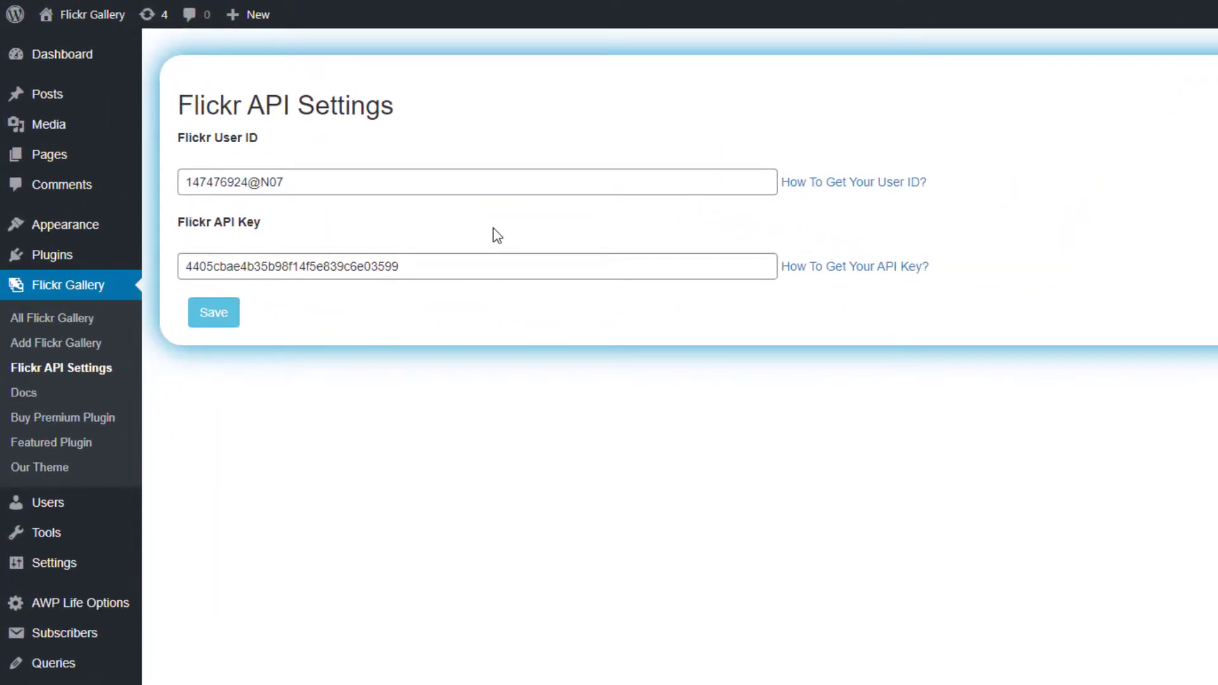
{"action": "left_click", "coordinate": [328, 181]}
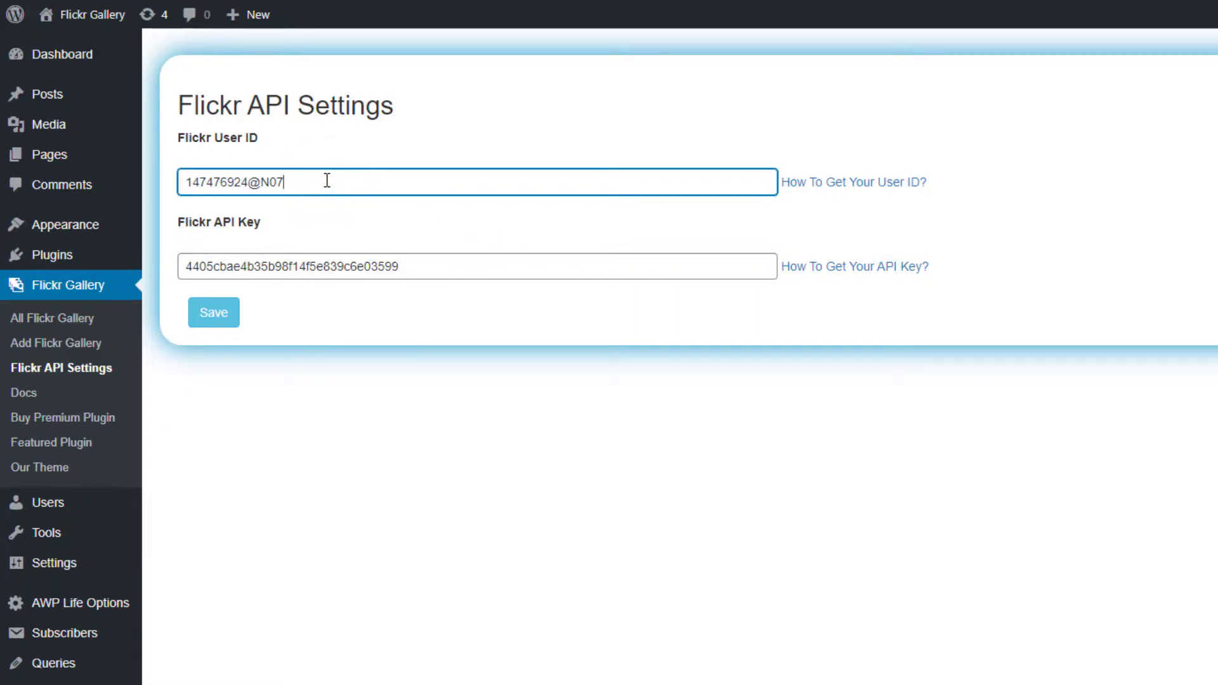
{"action": "left_click", "coordinate": [456, 267]}
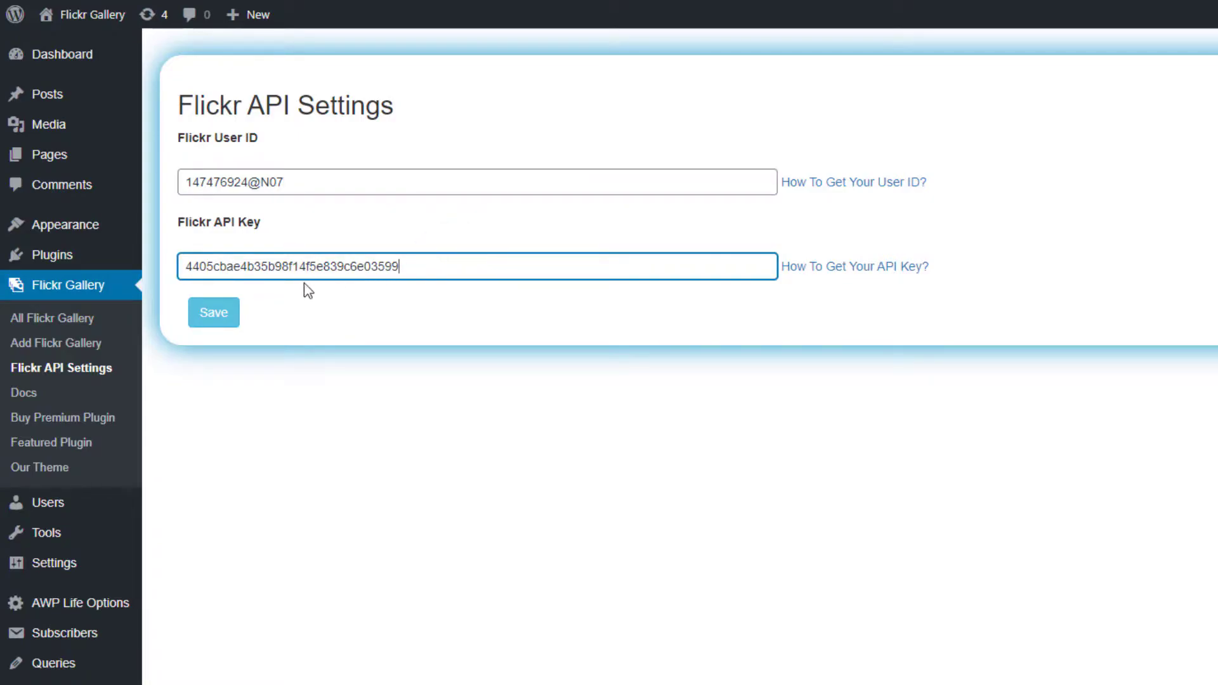
{"action": "left_click", "coordinate": [220, 315]}
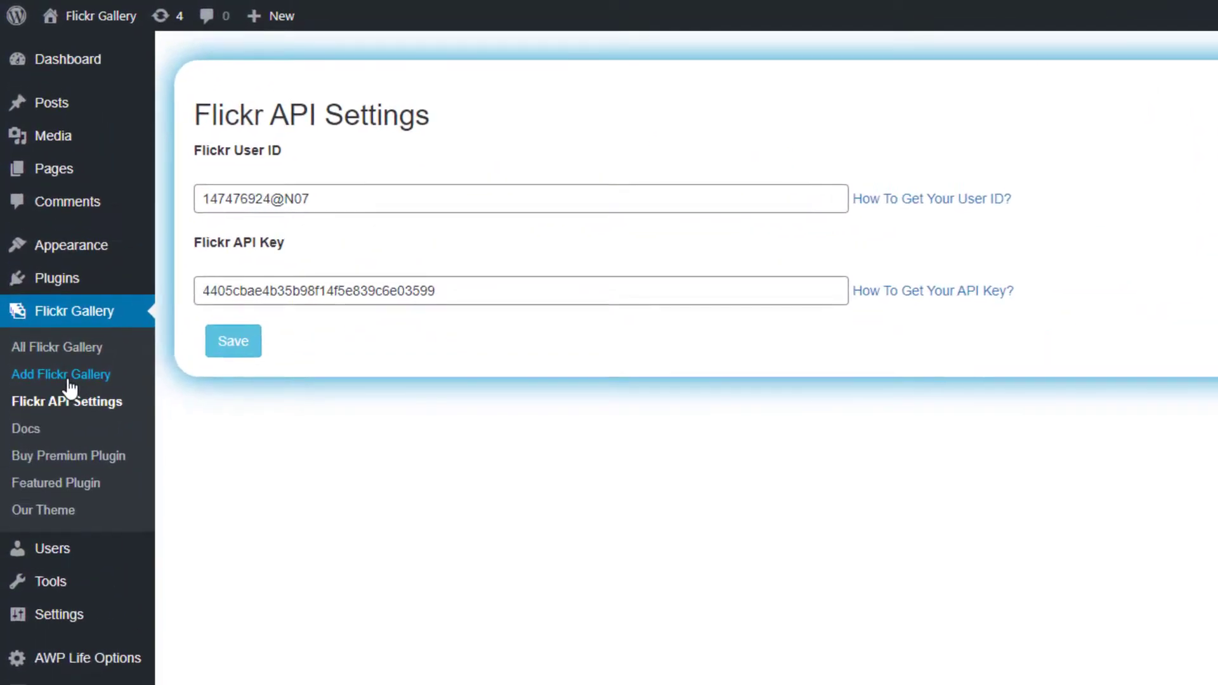
- Add an Album-type gallery titled 'Flickr Gallery' using the Fresh Morning album
{"action": "left_click", "coordinate": [67, 378]}
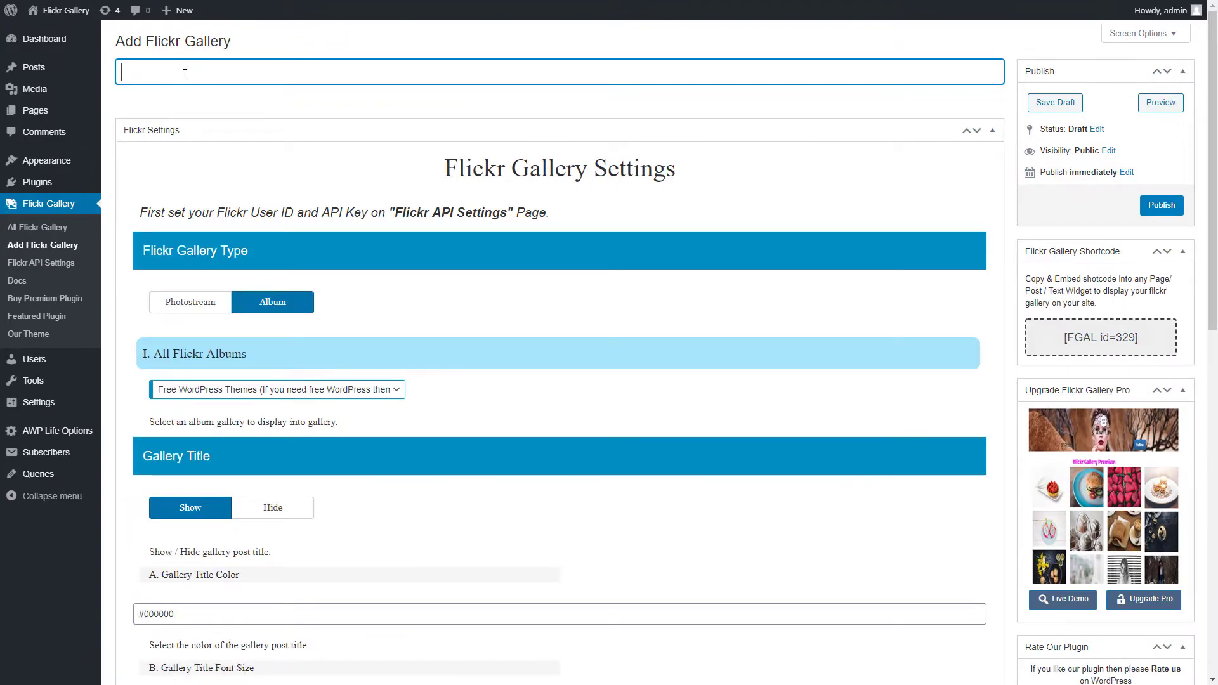
{"action": "left_click", "coordinate": [185, 73]}
{"action": "type", "text": "F"}
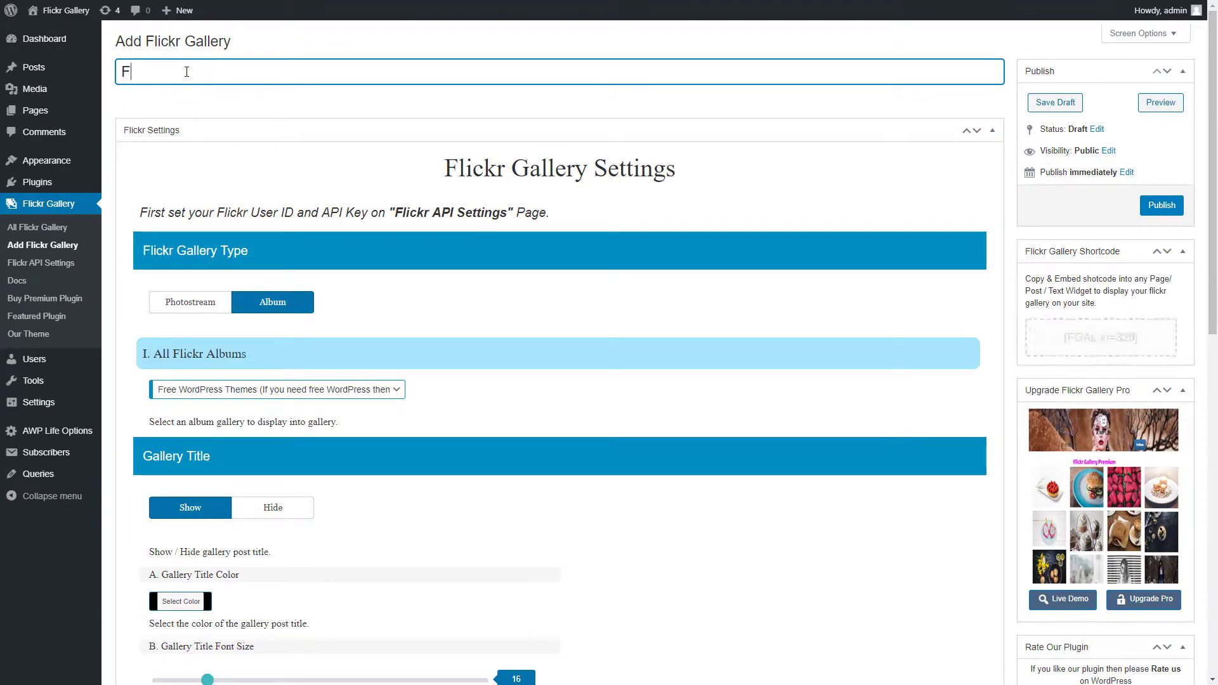
{"action": "type", "text": "lickr G"}
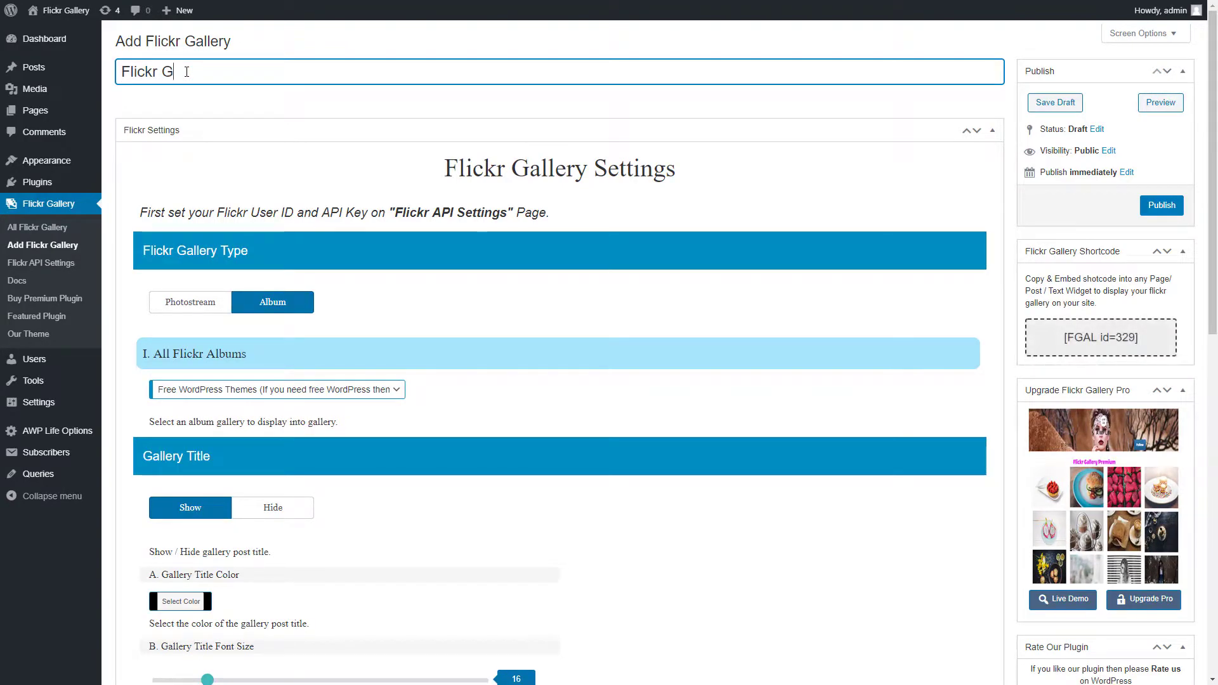
{"action": "type", "text": "allery"}
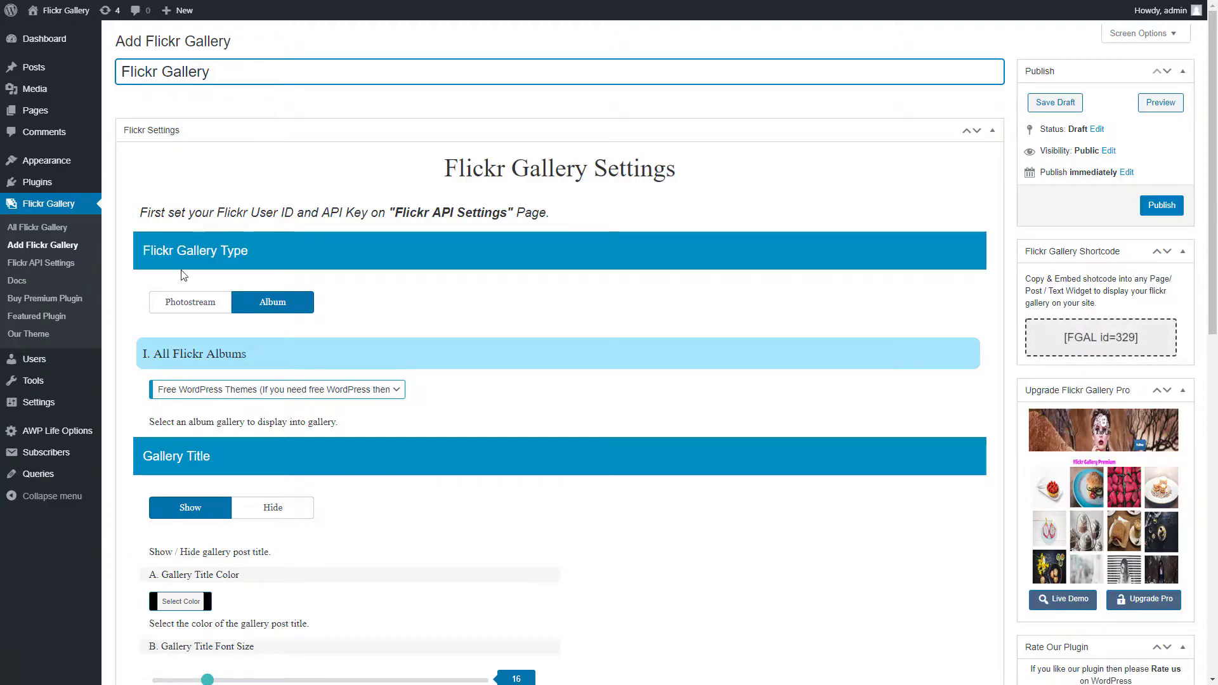
{"action": "left_click", "coordinate": [191, 302]}
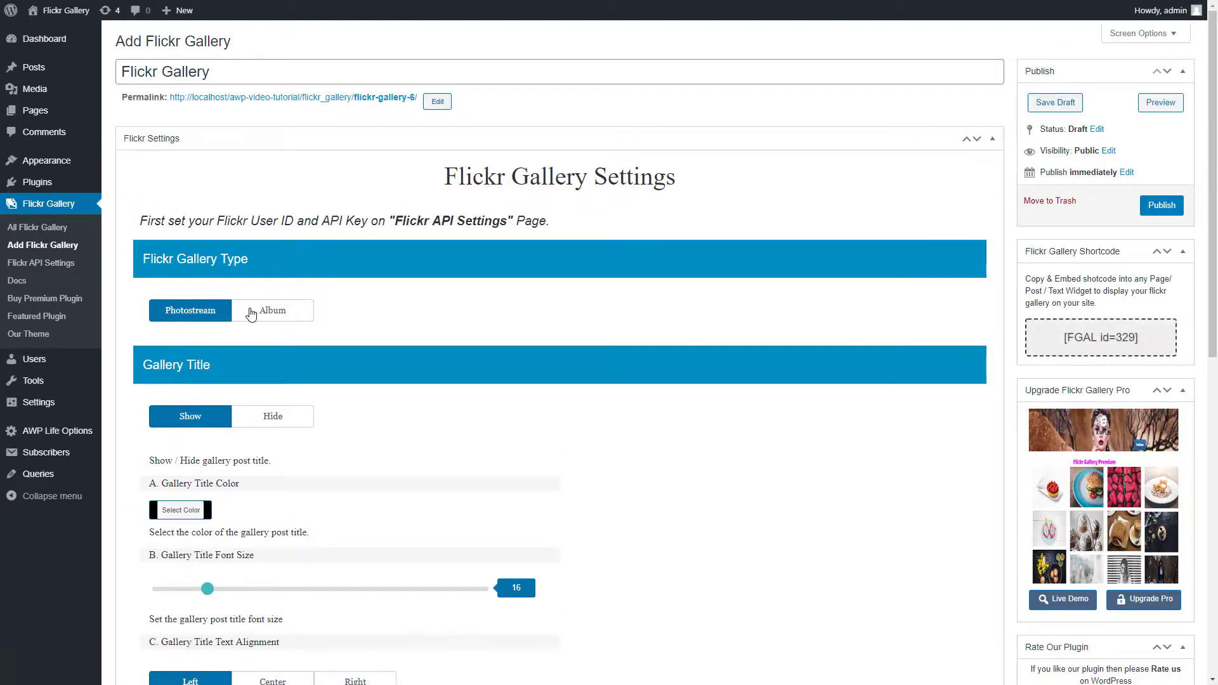
{"action": "left_click", "coordinate": [251, 314]}
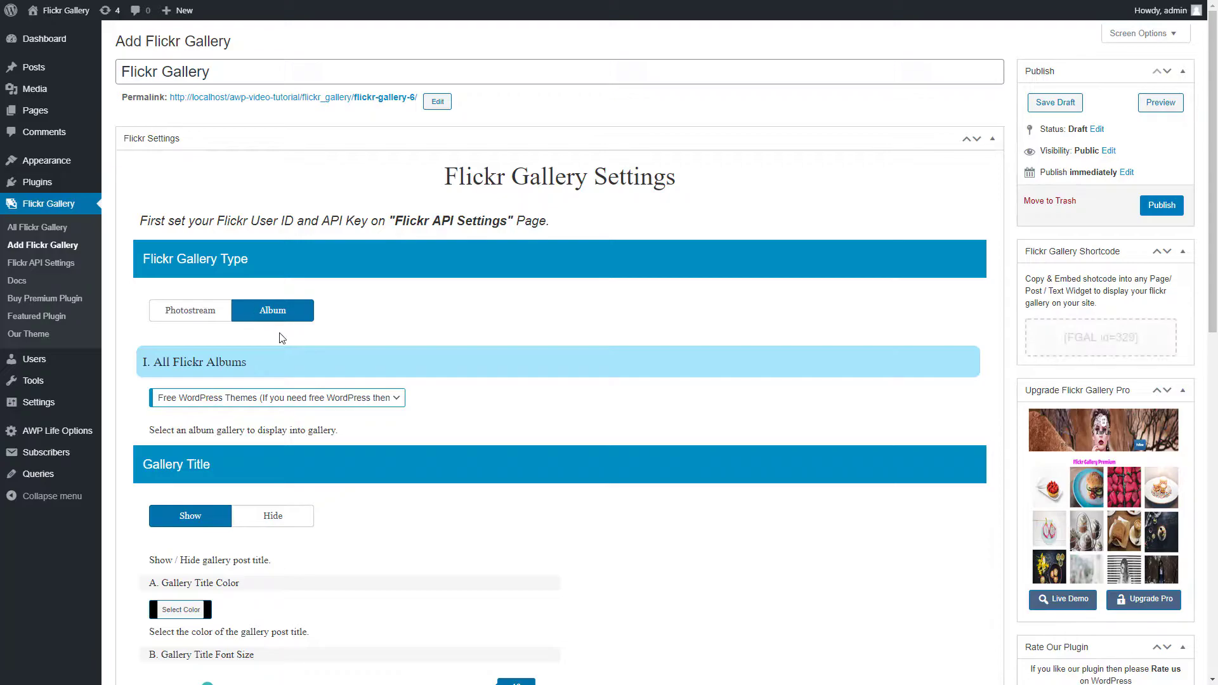
{"action": "left_click", "coordinate": [351, 403]}
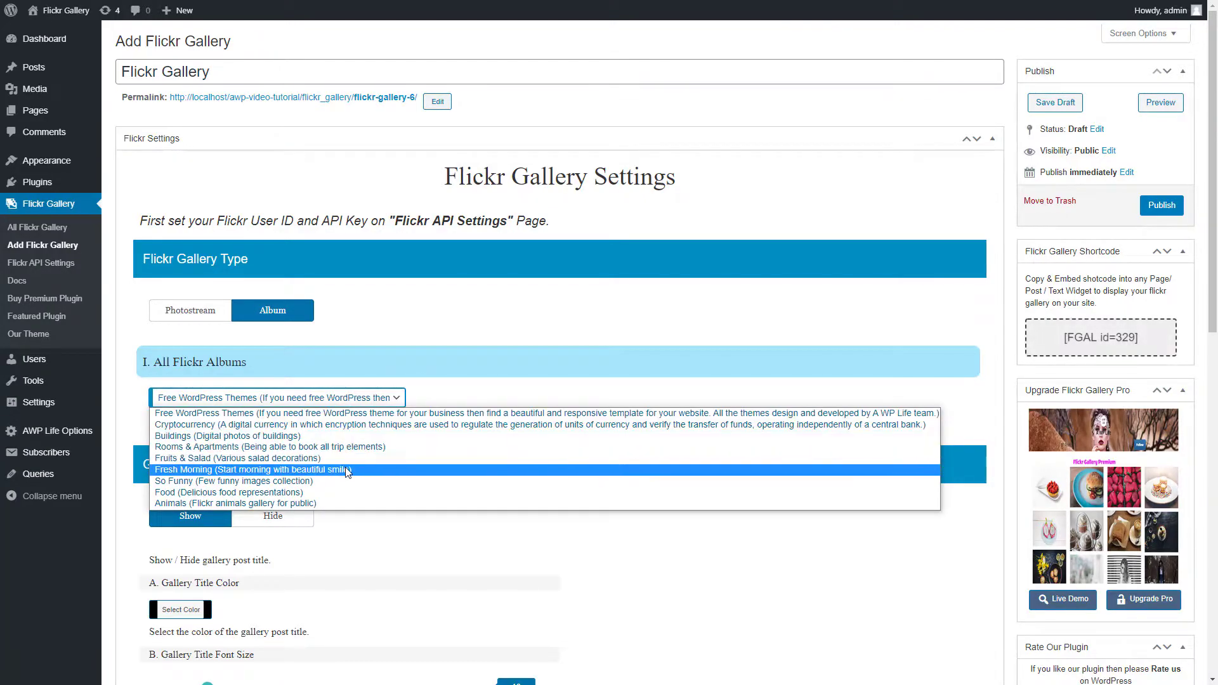
{"action": "left_click", "coordinate": [348, 470]}
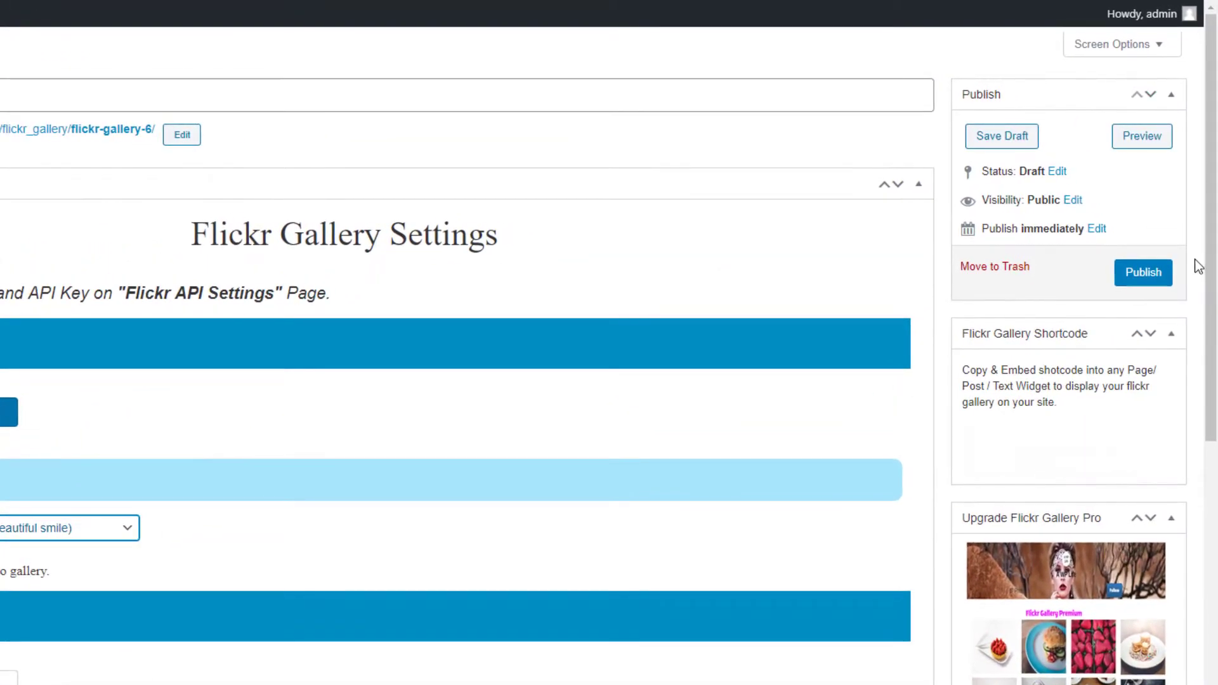
- Publish the gallery and copy its [FGAL id=329] shortcode to the clipboard
{"action": "left_click", "coordinate": [1168, 271]}
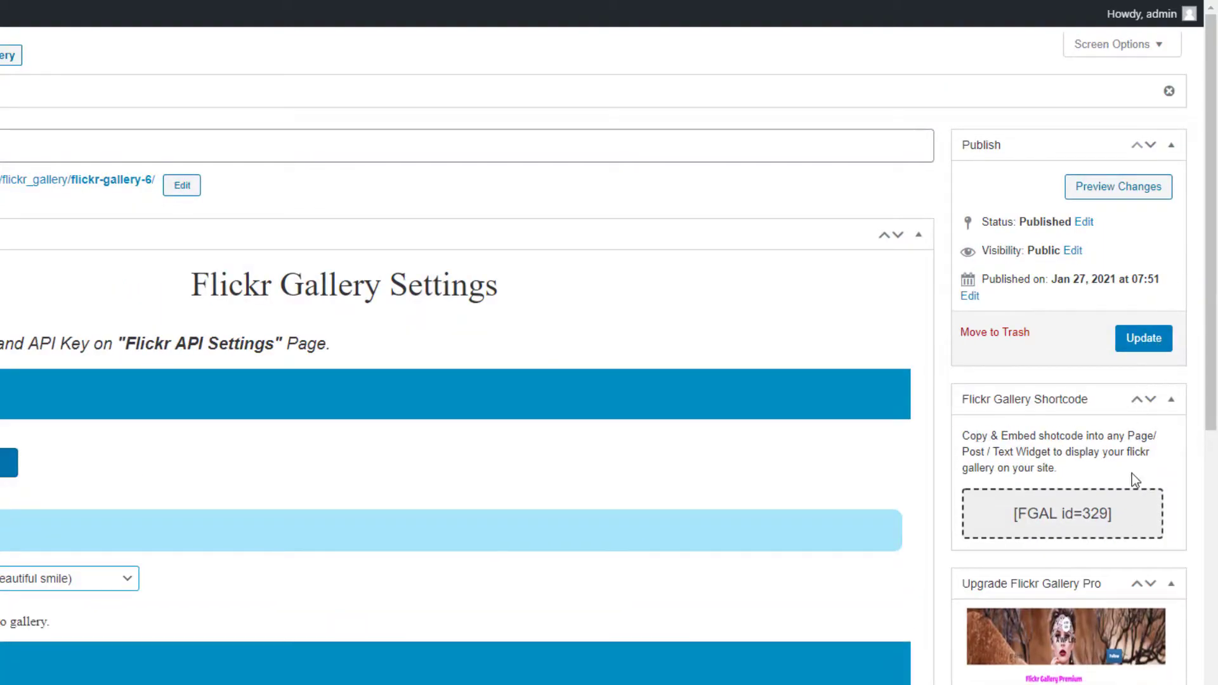
{"action": "left_click", "coordinate": [1065, 511]}
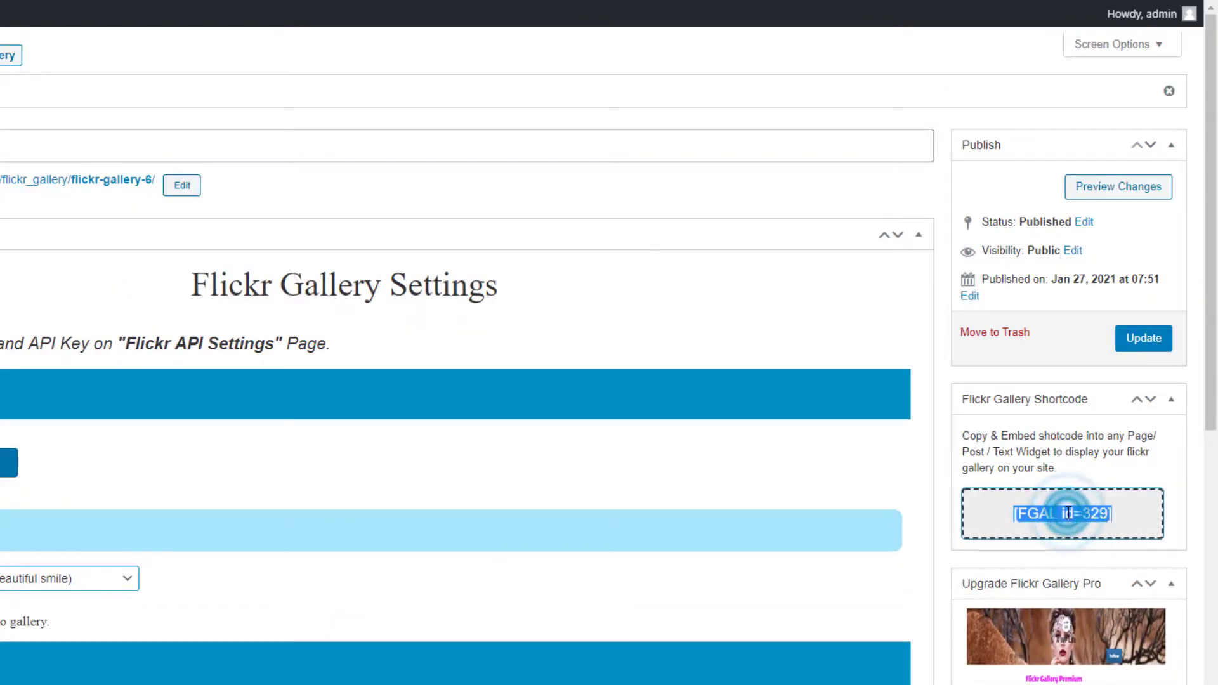
{"action": "right_click", "coordinate": [1066, 514]}
{"action": "left_click", "coordinate": [1066, 525]}
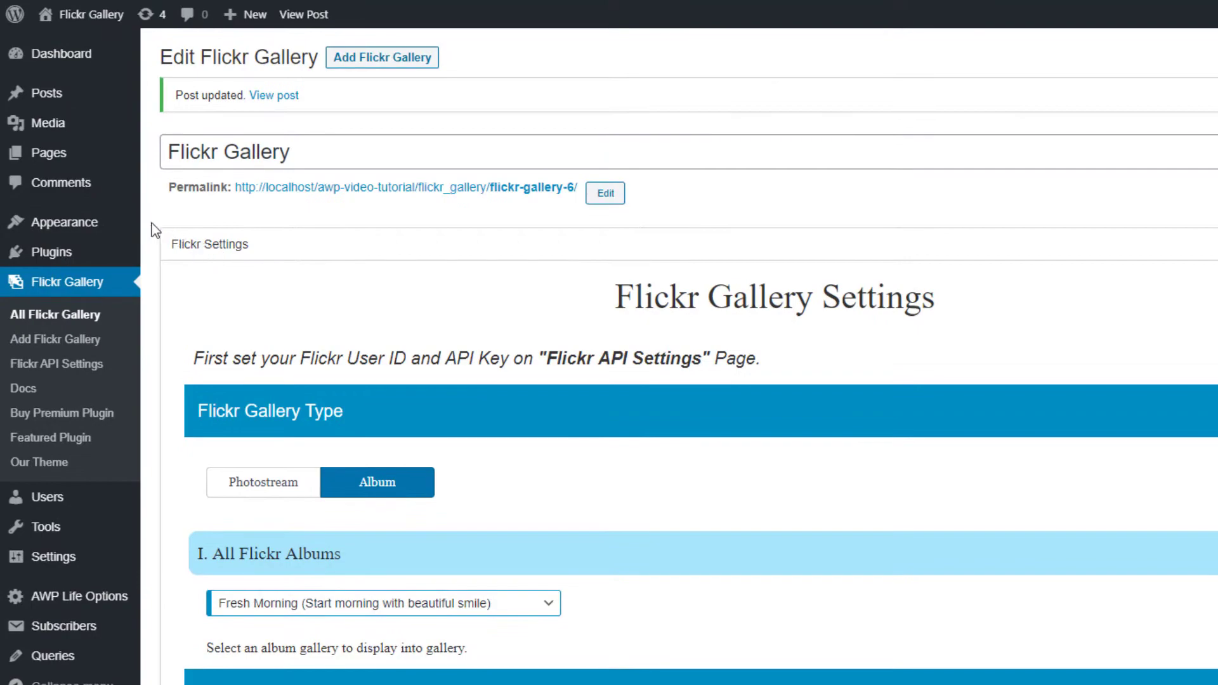
{"action": "mouse_move", "coordinate": [49, 153]}
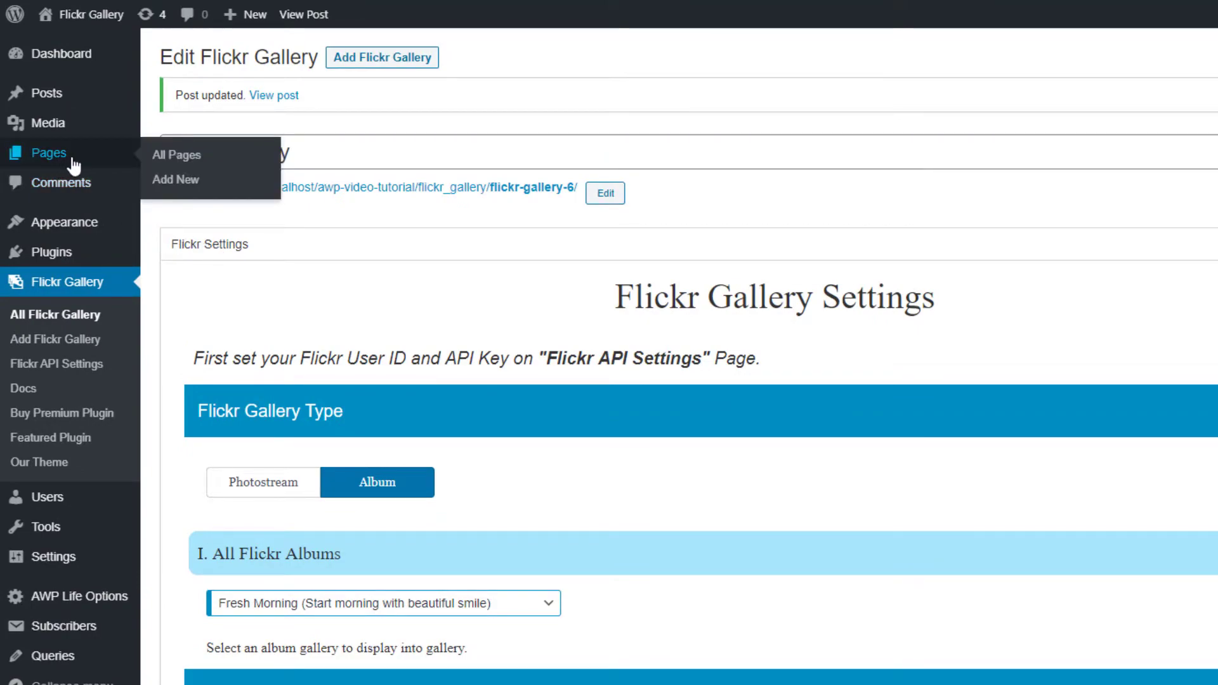
- Create a page titled 'Flickr Gallery', paste the [FGAL id=329] shortcode, and publish it
{"action": "left_click", "coordinate": [164, 184]}
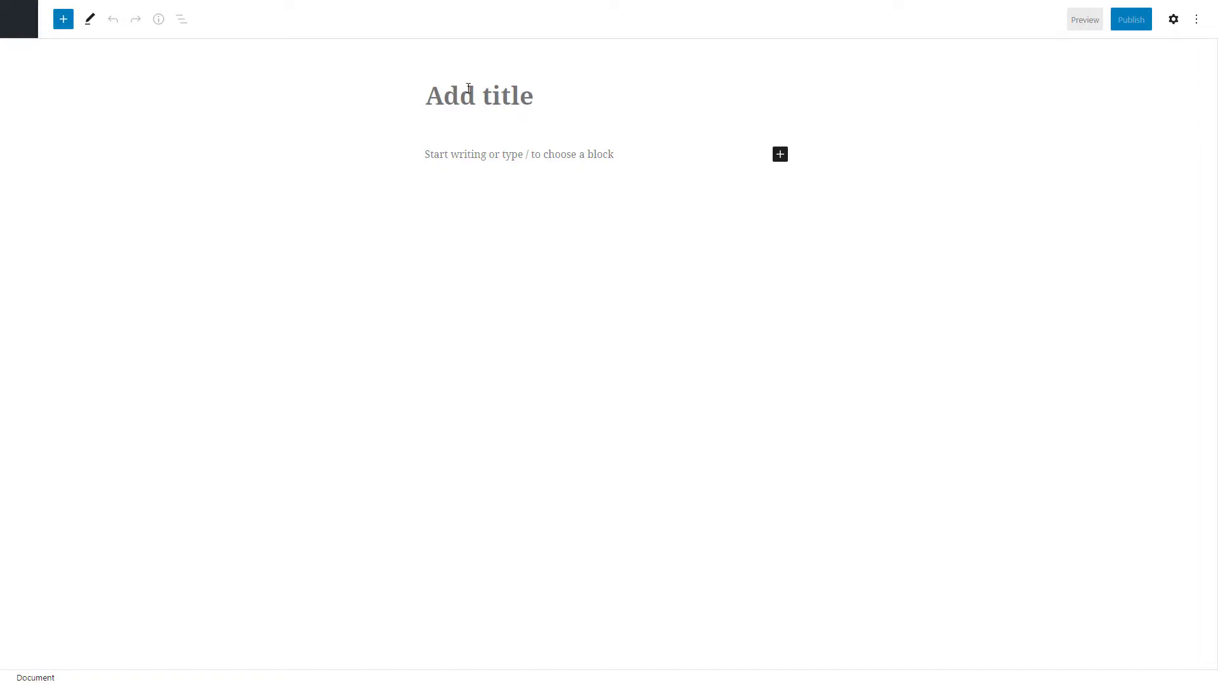
{"action": "left_click", "coordinate": [468, 89]}
{"action": "type", "text": "Flickr Gallery"}
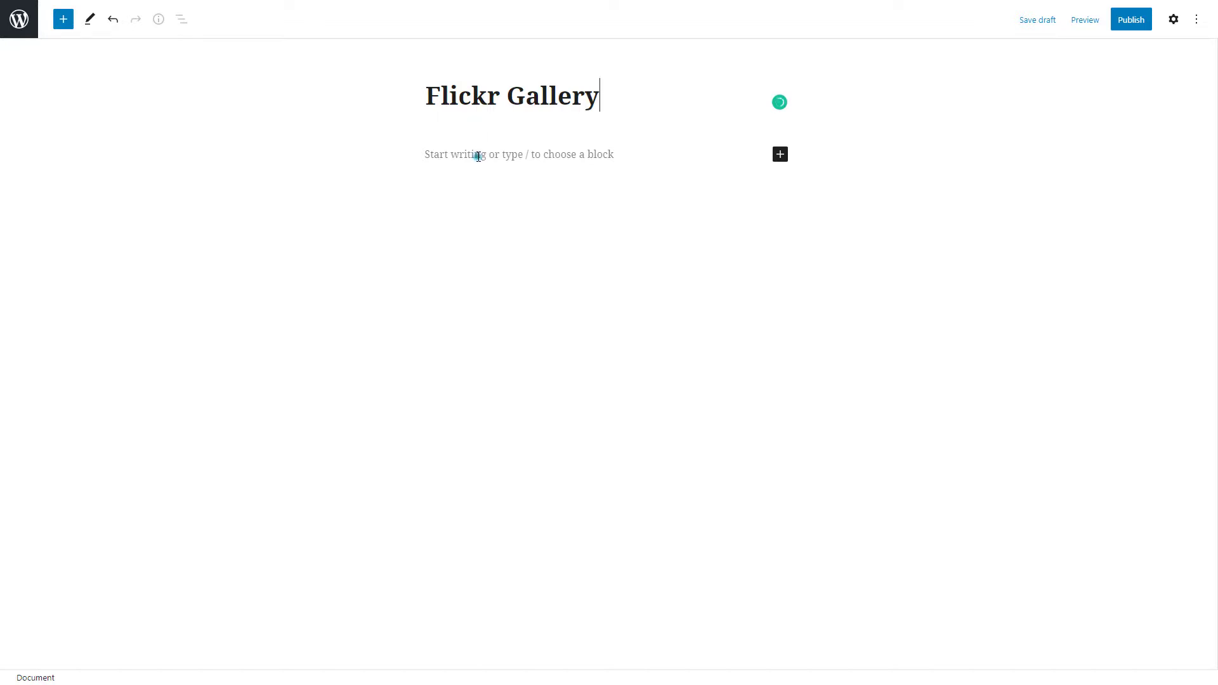
{"action": "left_click", "coordinate": [478, 154]}
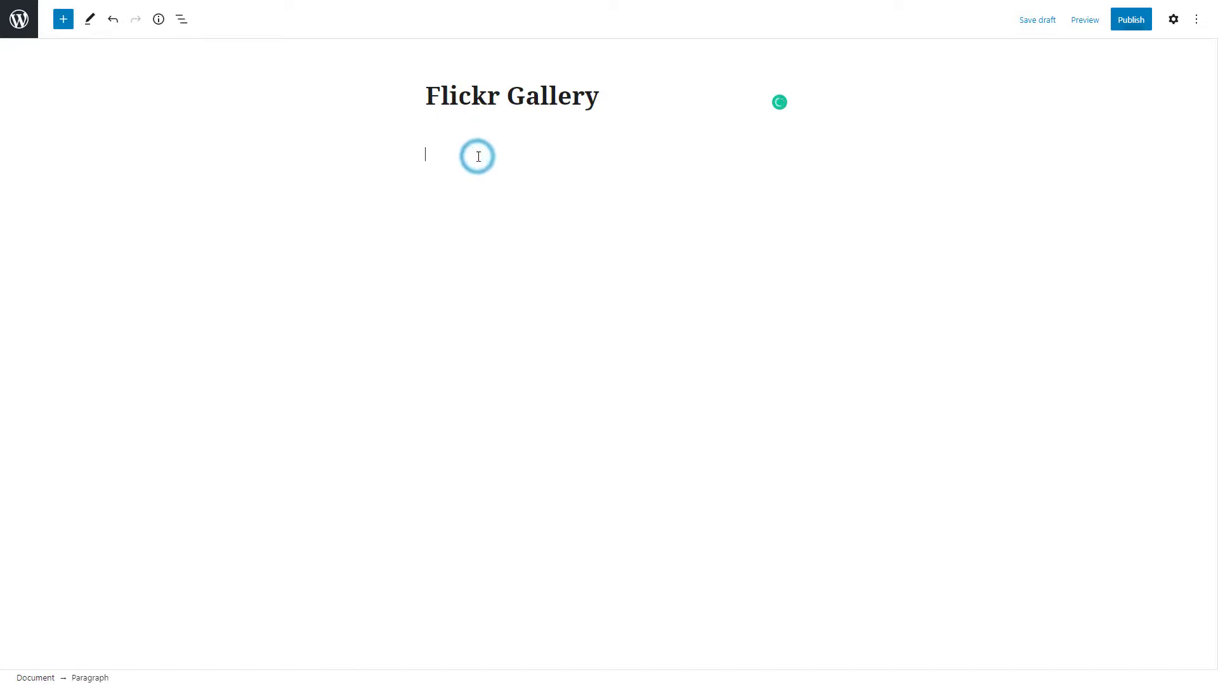
{"action": "right_click", "coordinate": [478, 156]}
{"action": "left_click", "coordinate": [539, 256]}
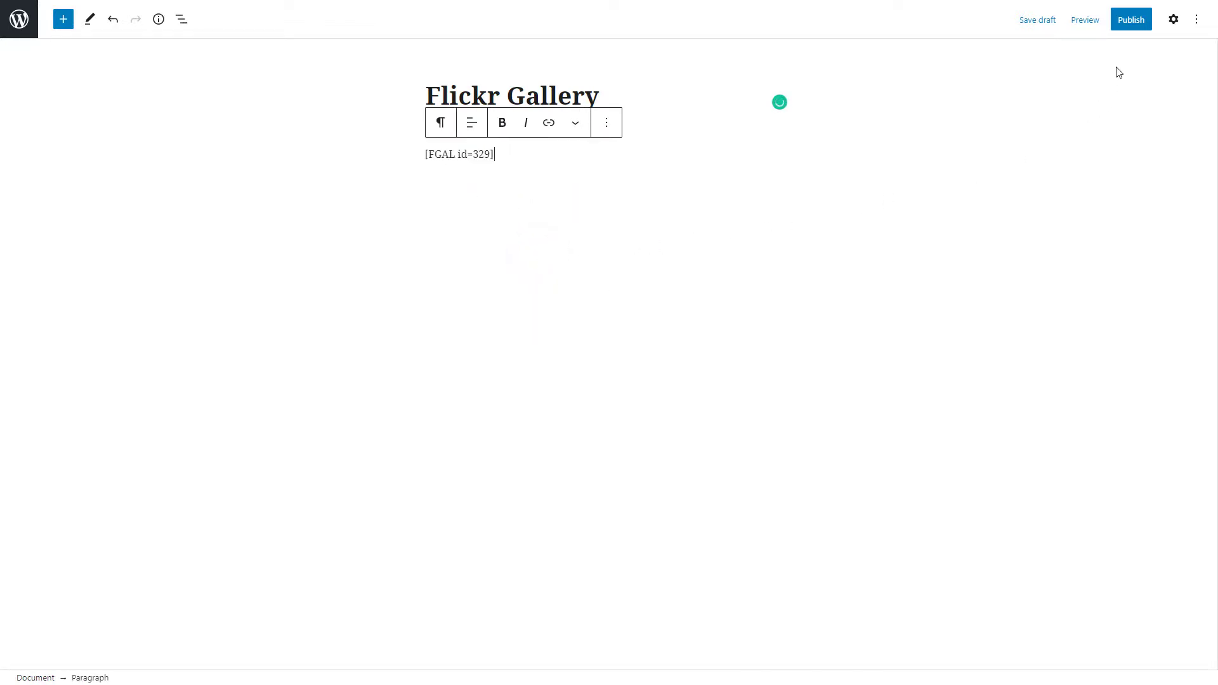
{"action": "left_click", "coordinate": [1127, 29]}
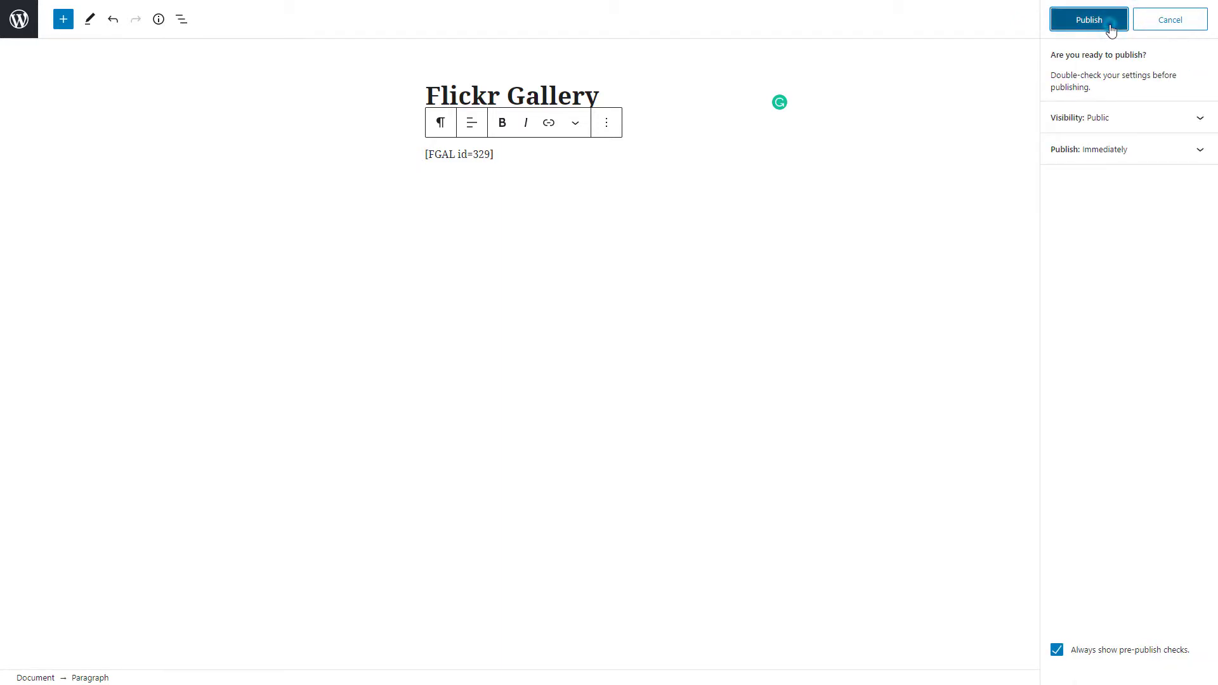
{"action": "left_click", "coordinate": [1088, 21]}
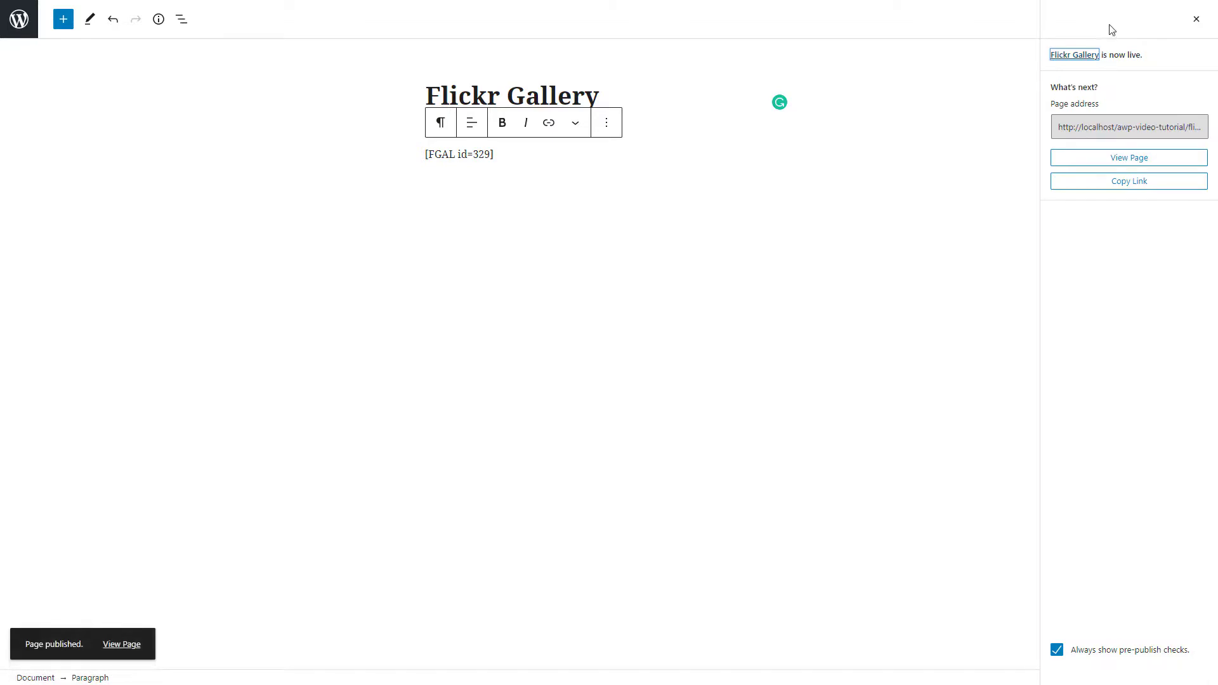
- View the live Flickr Gallery page showing the Fresh Morning album grid
{"action": "left_click", "coordinate": [1116, 158]}
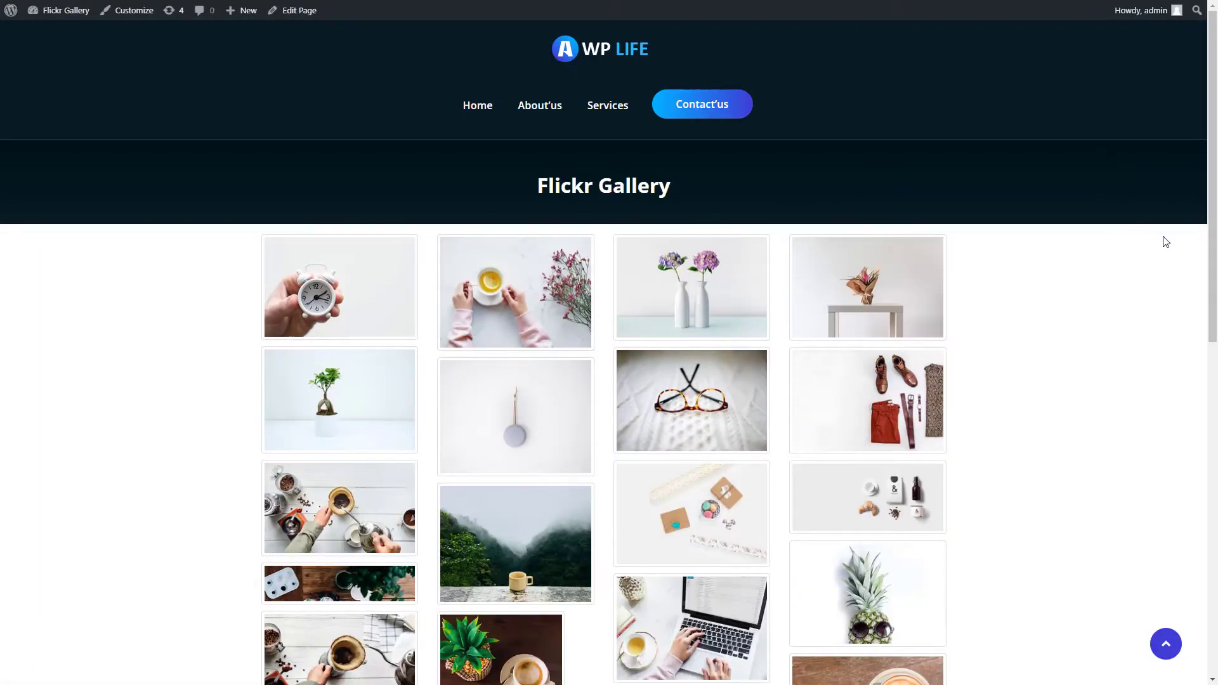
{"action": "left_click_drag", "start_coordinate": [1213, 190], "coordinate": [1216, 288]}
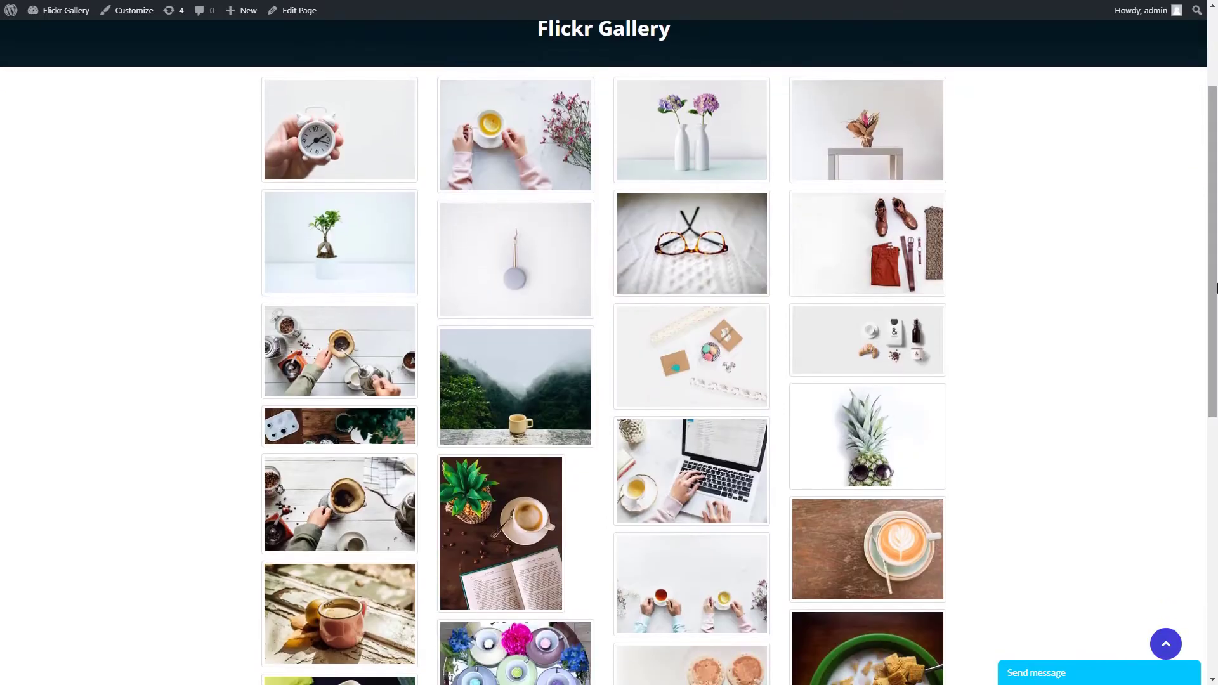
{"action": "left_click", "coordinate": [499, 270]}
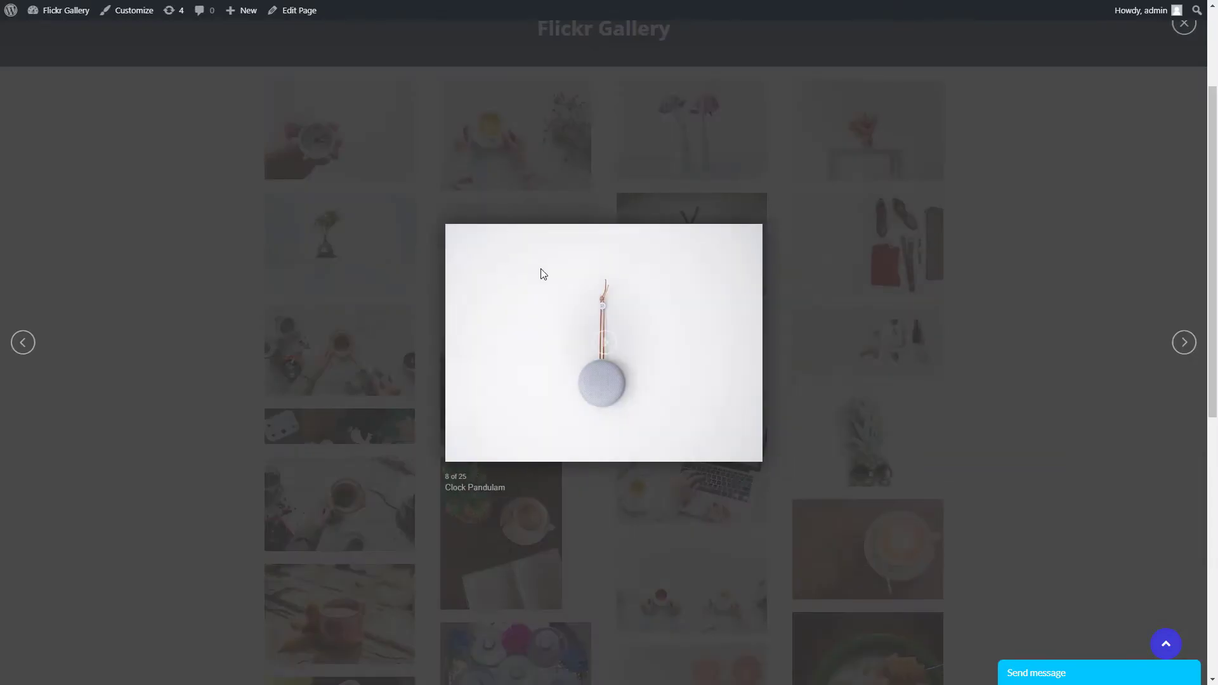
{"action": "left_click", "coordinate": [1187, 346]}
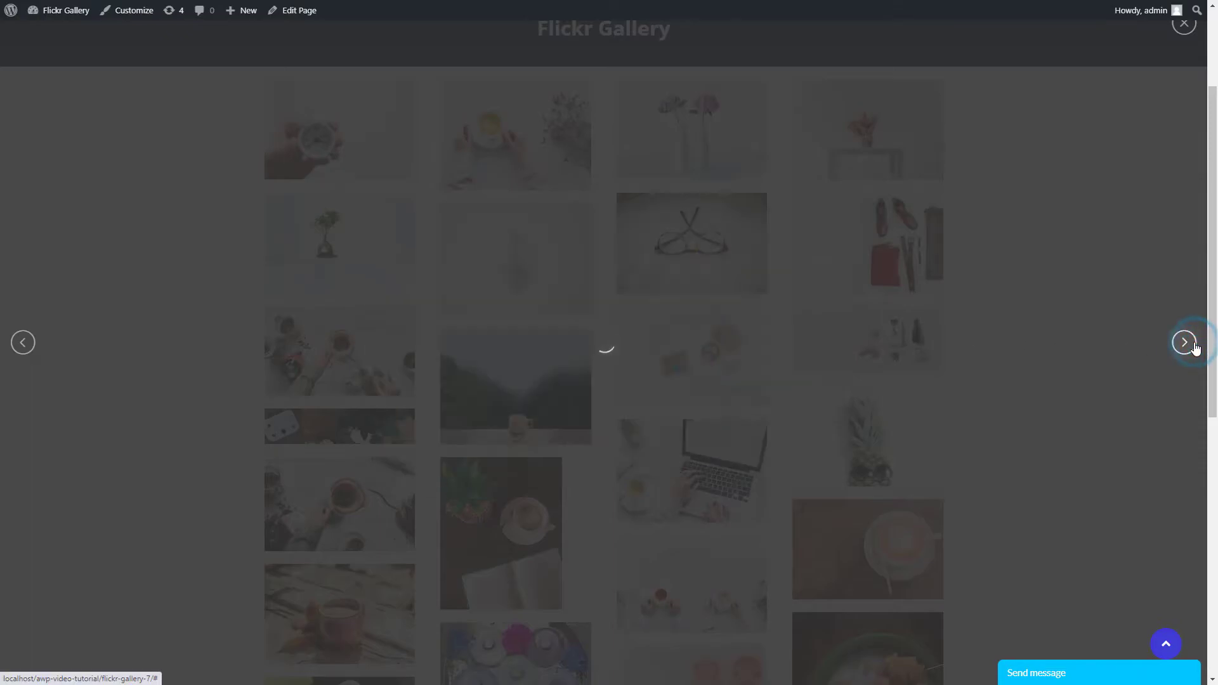
{"action": "left_click", "coordinate": [1193, 346]}
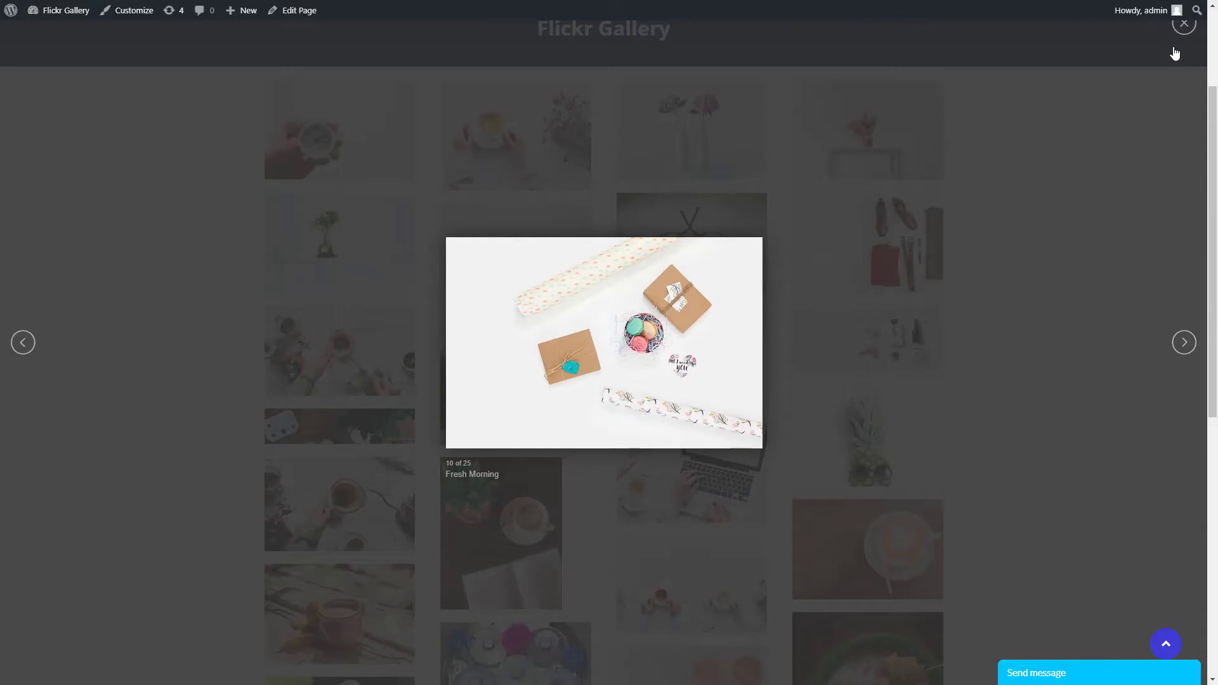
{"action": "left_click", "coordinate": [1183, 24]}
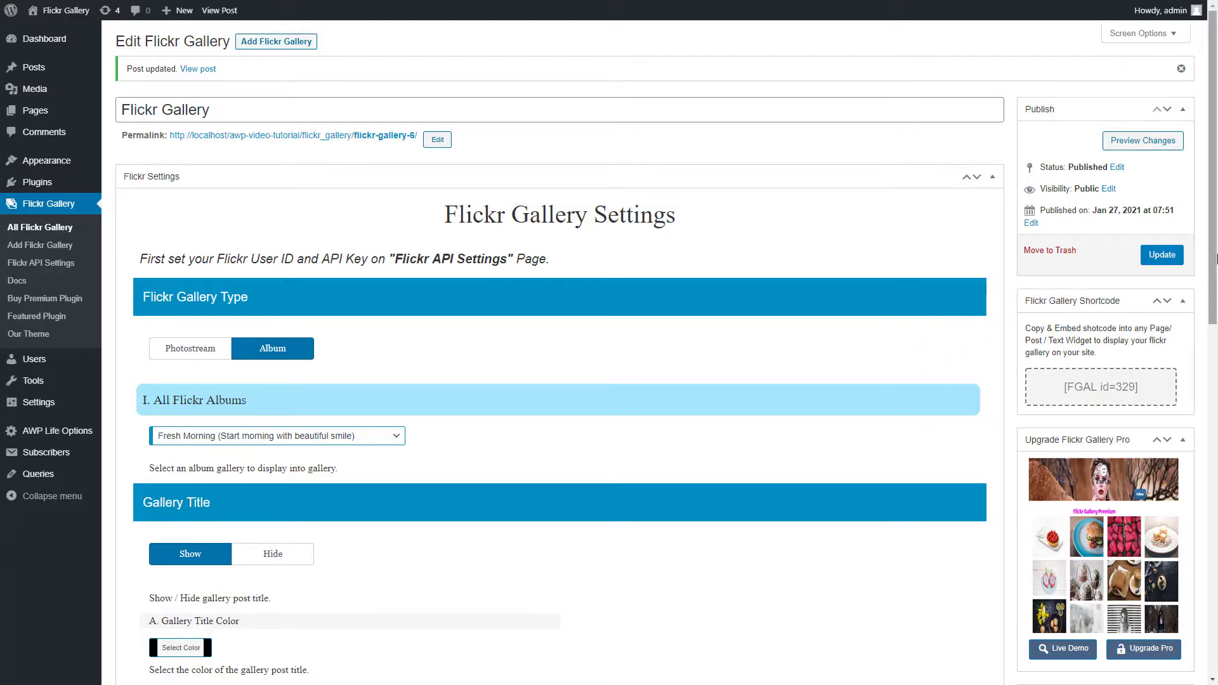
{"action": "left_click_drag", "start_coordinate": [1216, 258], "coordinate": [1211, 325]}
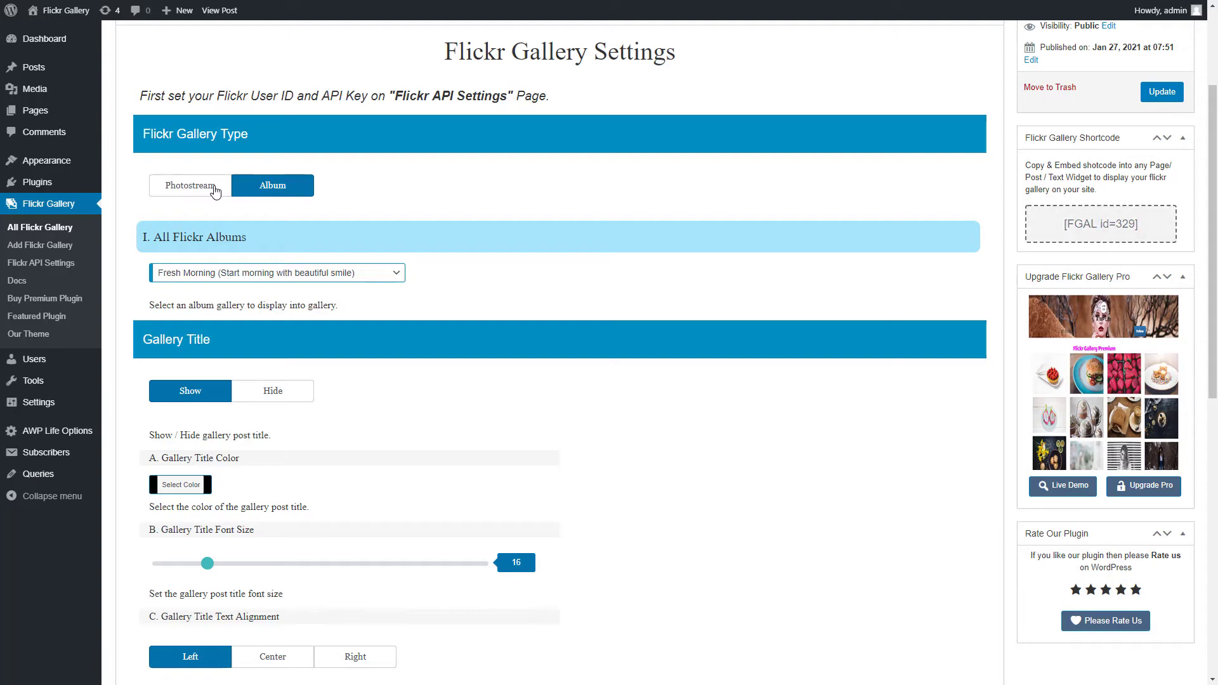
- Set the Flickr Gallery Type to Photostream and Gallery Title to Hide
{"action": "left_click", "coordinate": [214, 188]}
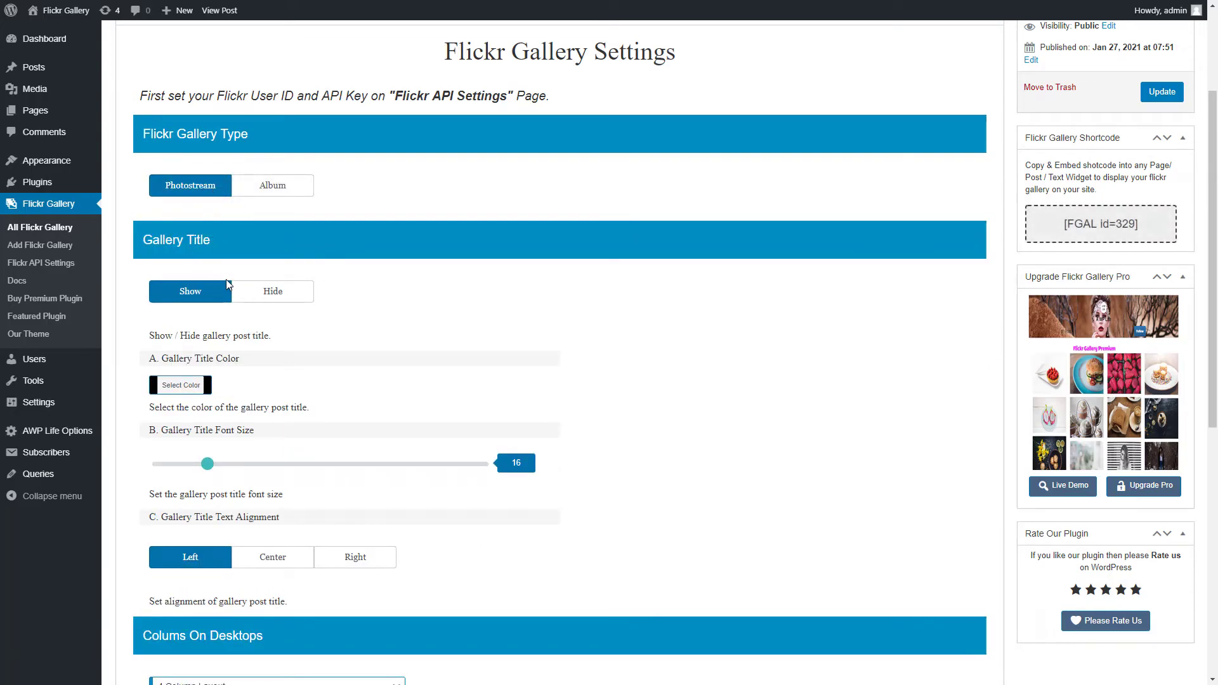
{"action": "left_click", "coordinate": [264, 292]}
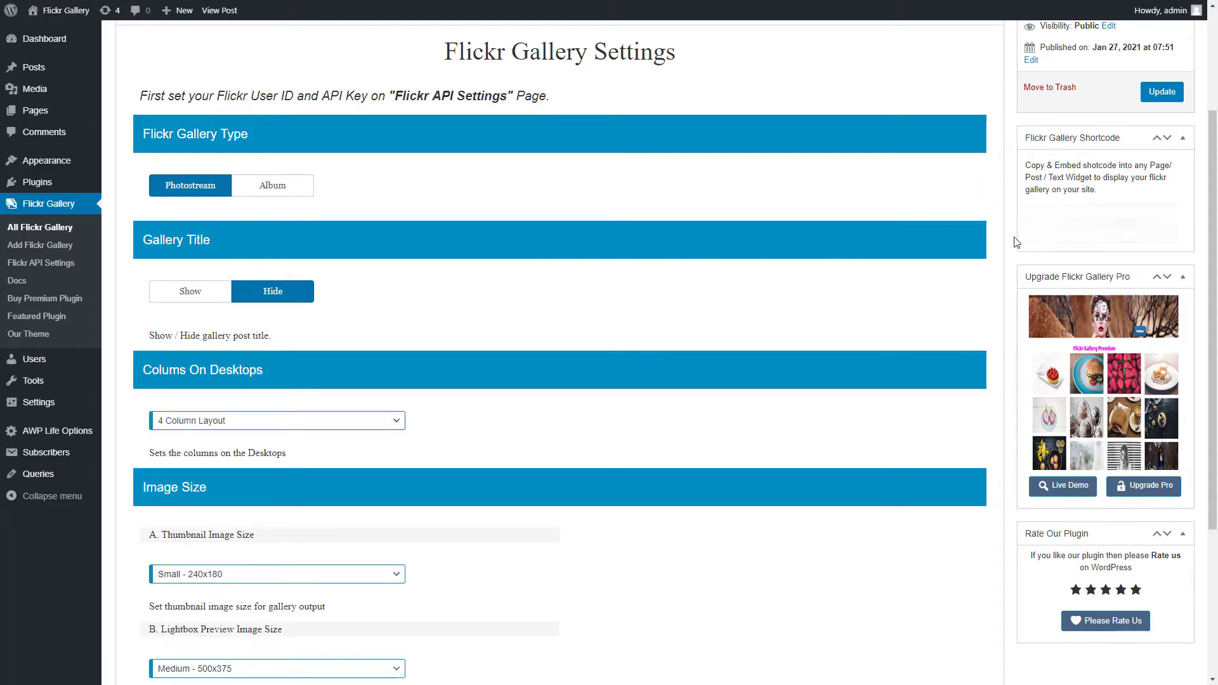
{"action": "left_click_drag", "start_coordinate": [1215, 250], "coordinate": [1216, 374]}
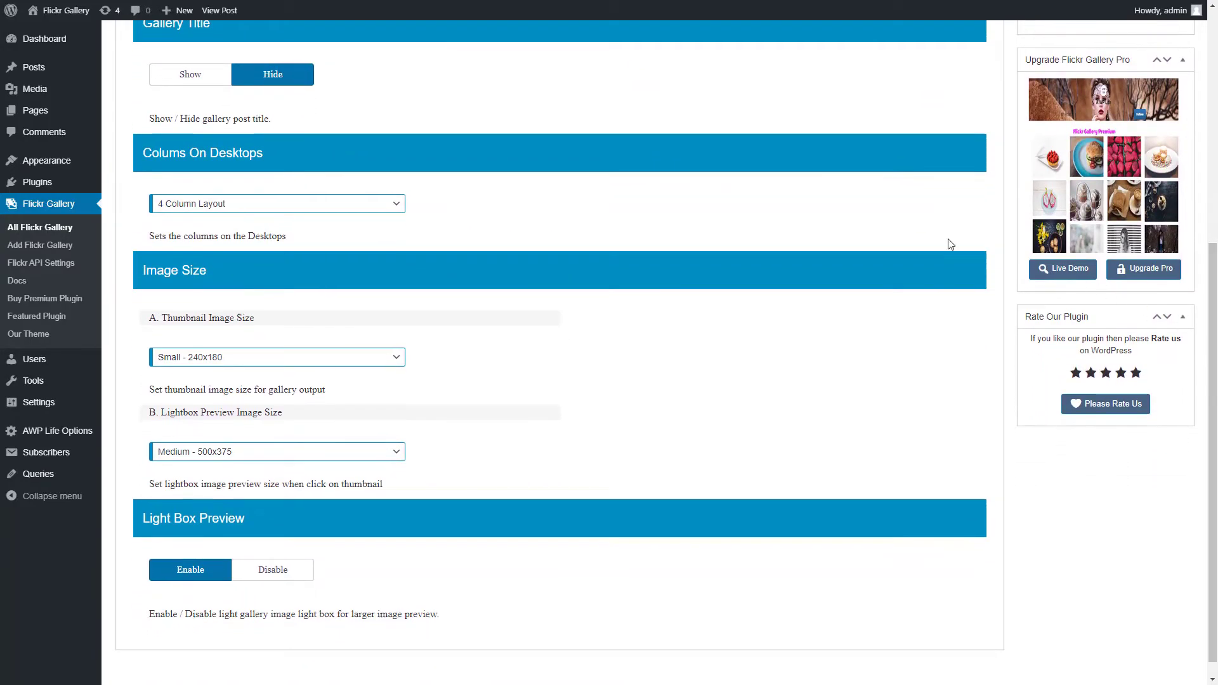
- Keep 4 columns and Small 240x180 thumbnails, use Original 2400x1800 lightbox previews, lightbox enabled
{"action": "left_click", "coordinate": [363, 208]}
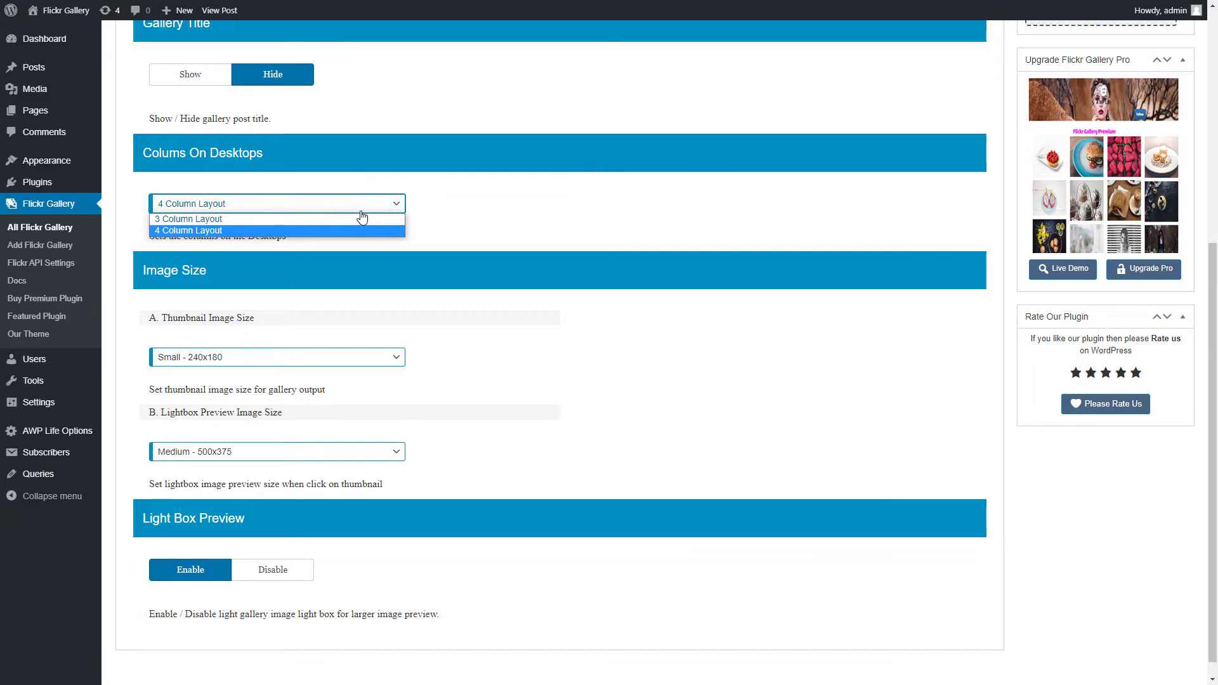
{"action": "left_click", "coordinate": [359, 228]}
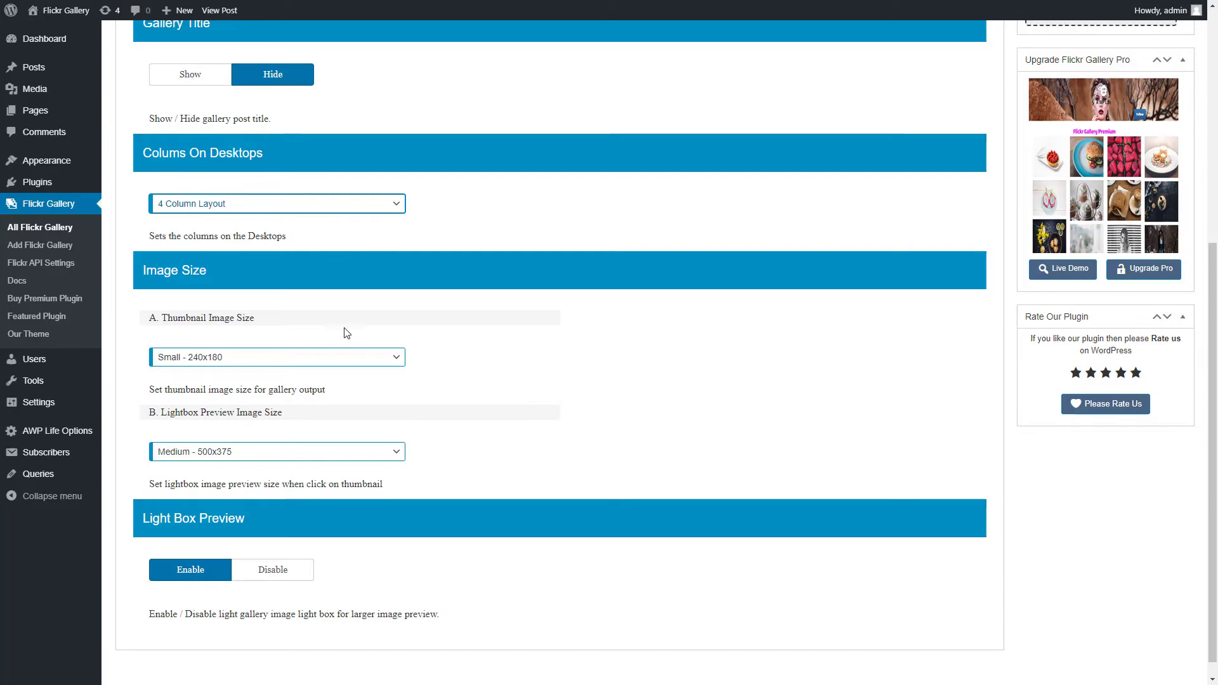
{"action": "left_click", "coordinate": [343, 360]}
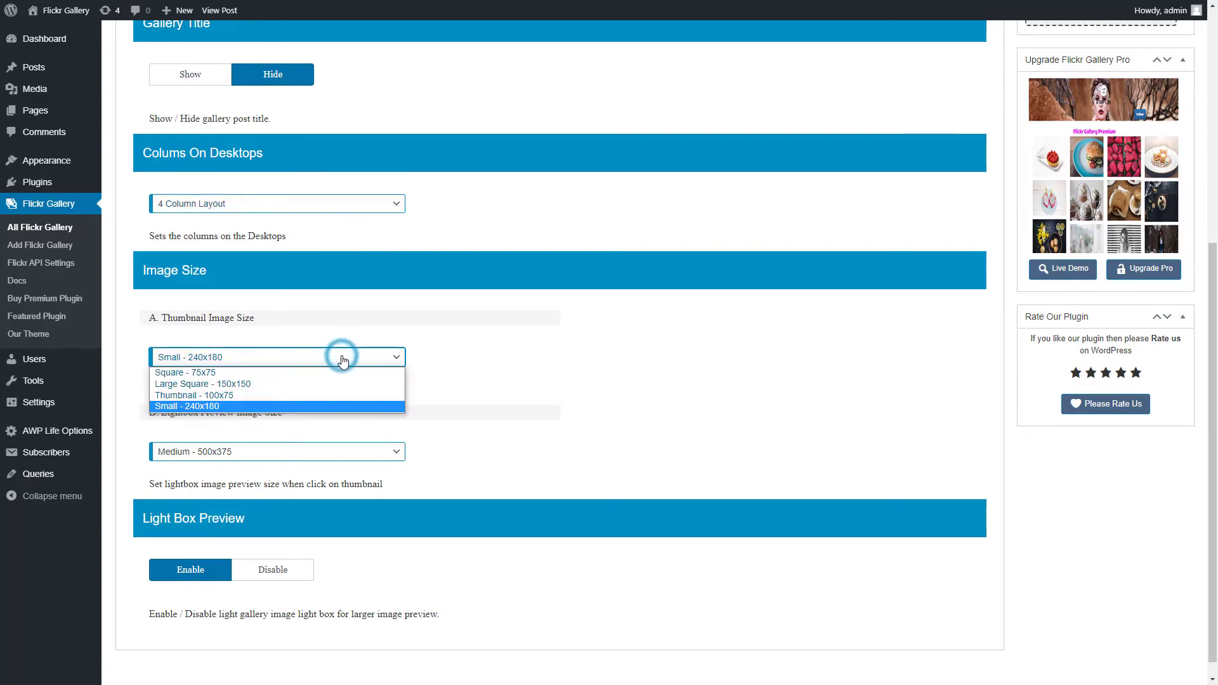
{"action": "left_click", "coordinate": [324, 406]}
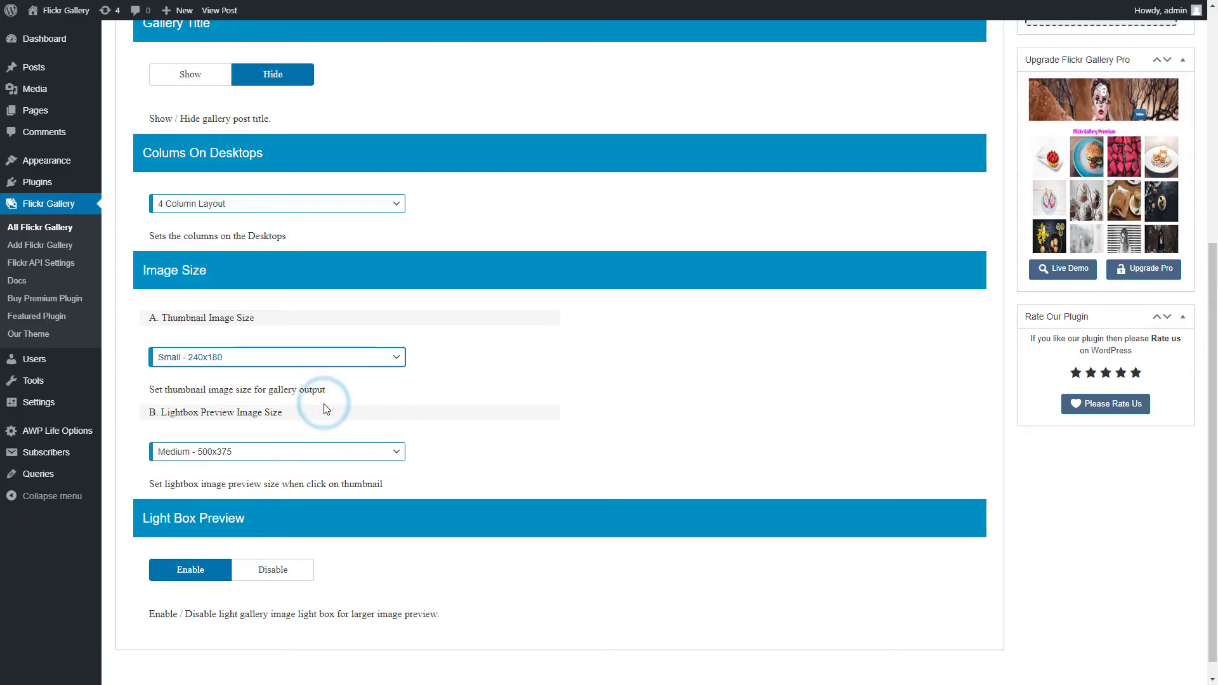
{"action": "left_click", "coordinate": [334, 453]}
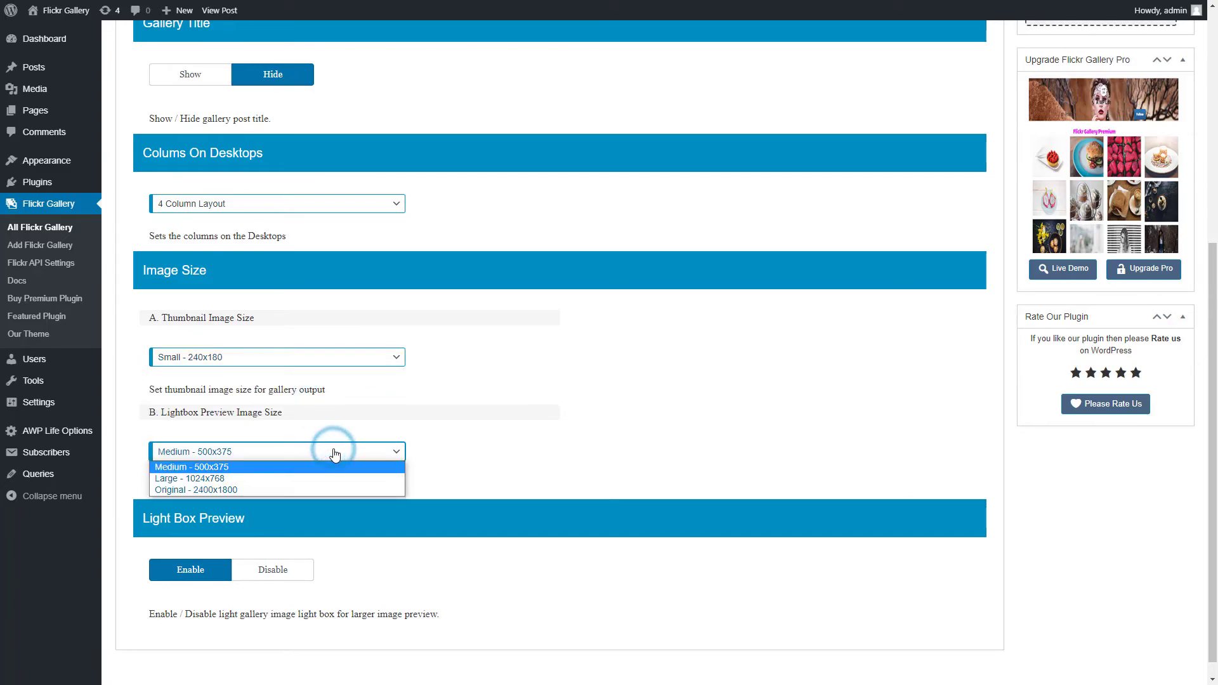
{"action": "left_click", "coordinate": [317, 487]}
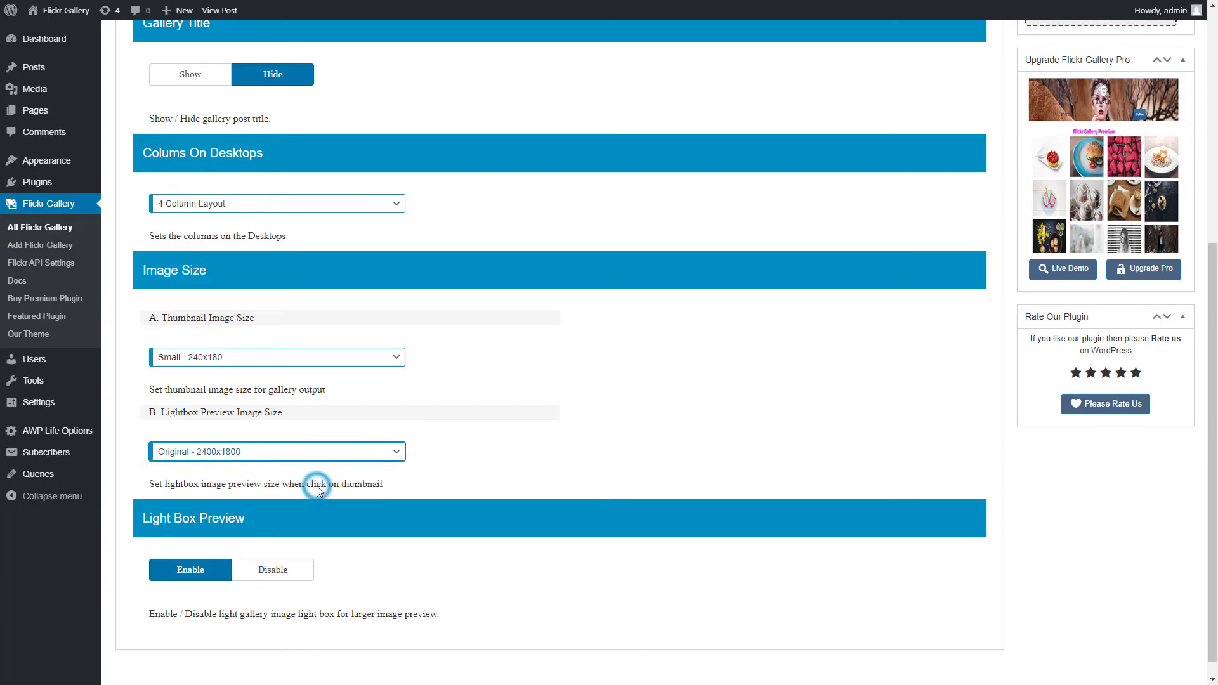
{"action": "left_click", "coordinate": [273, 576]}
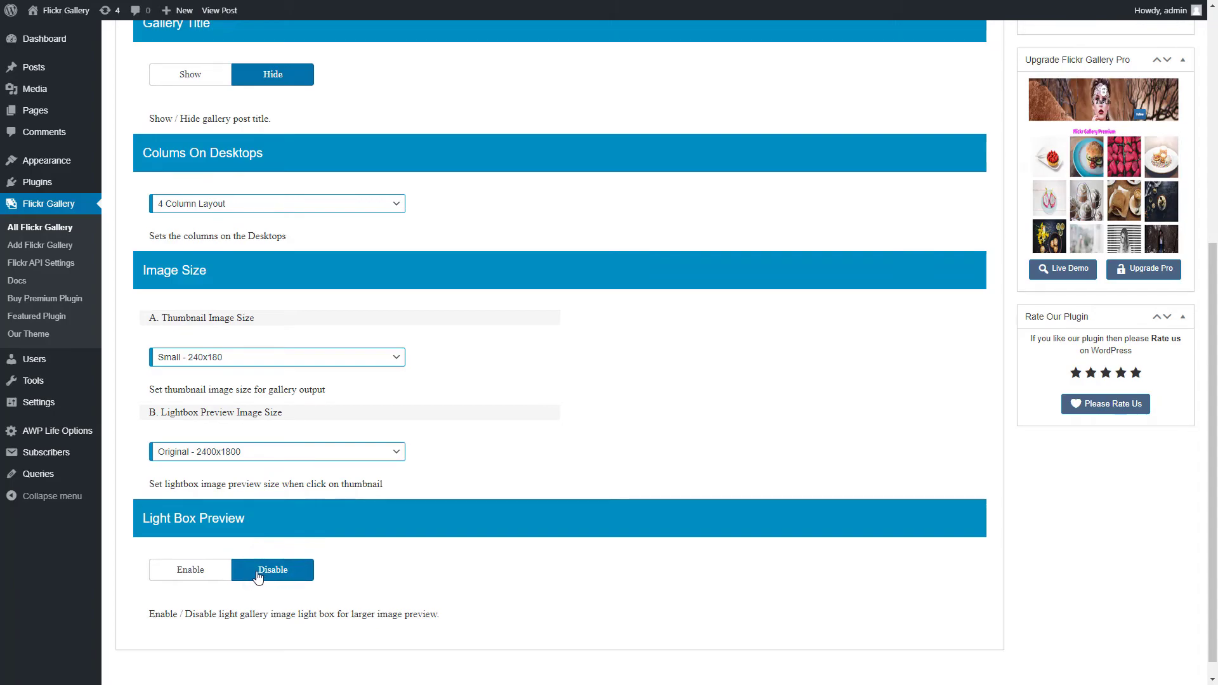
{"action": "left_click", "coordinate": [218, 571]}
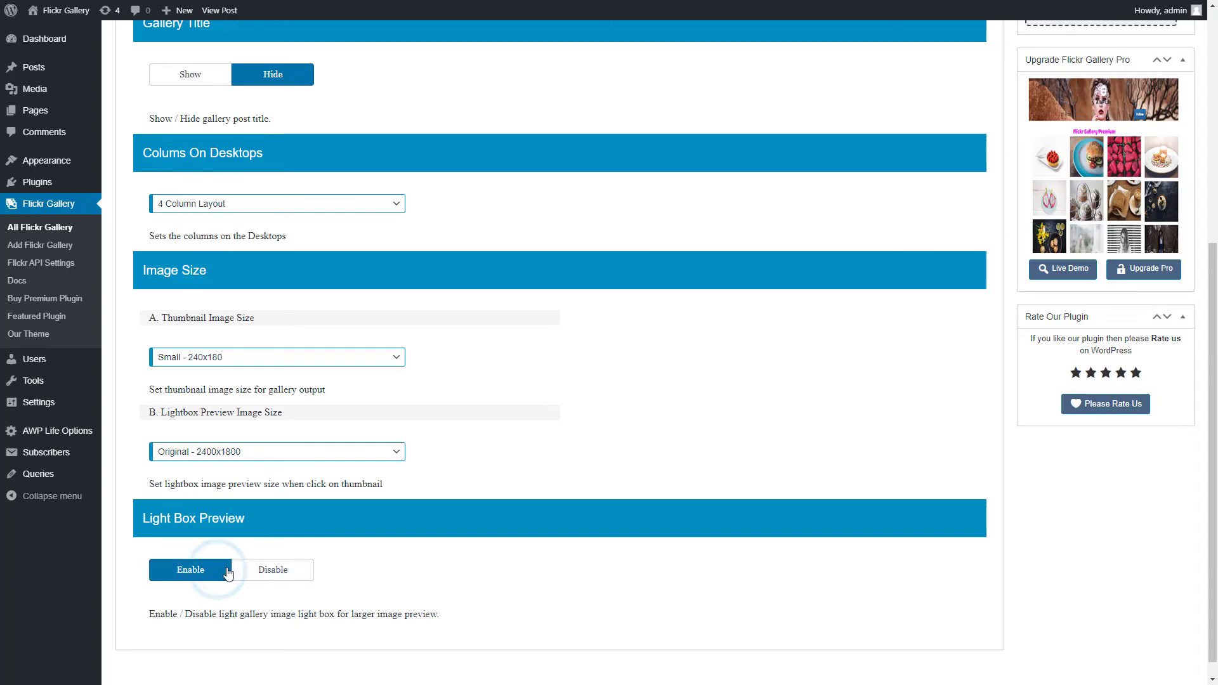
{"action": "left_click_drag", "start_coordinate": [1211, 586], "coordinate": [1216, 291]}
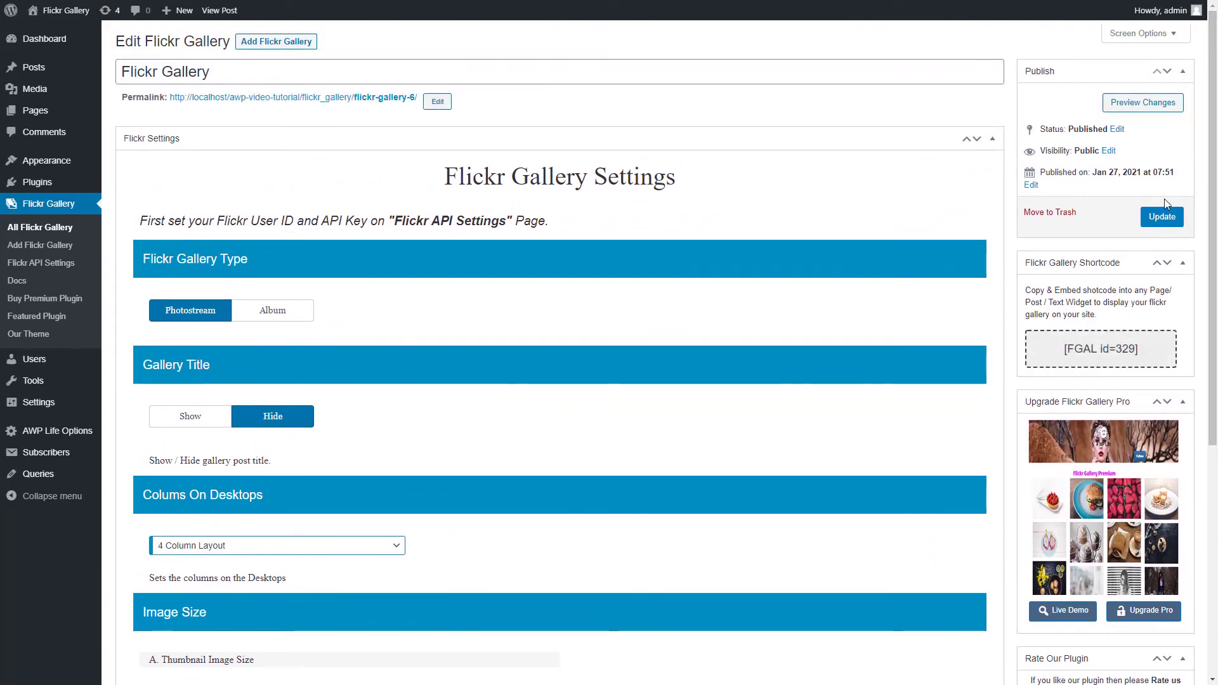
- Update the gallery to save the Photostream and lightbox settings
{"action": "left_click", "coordinate": [1159, 220]}
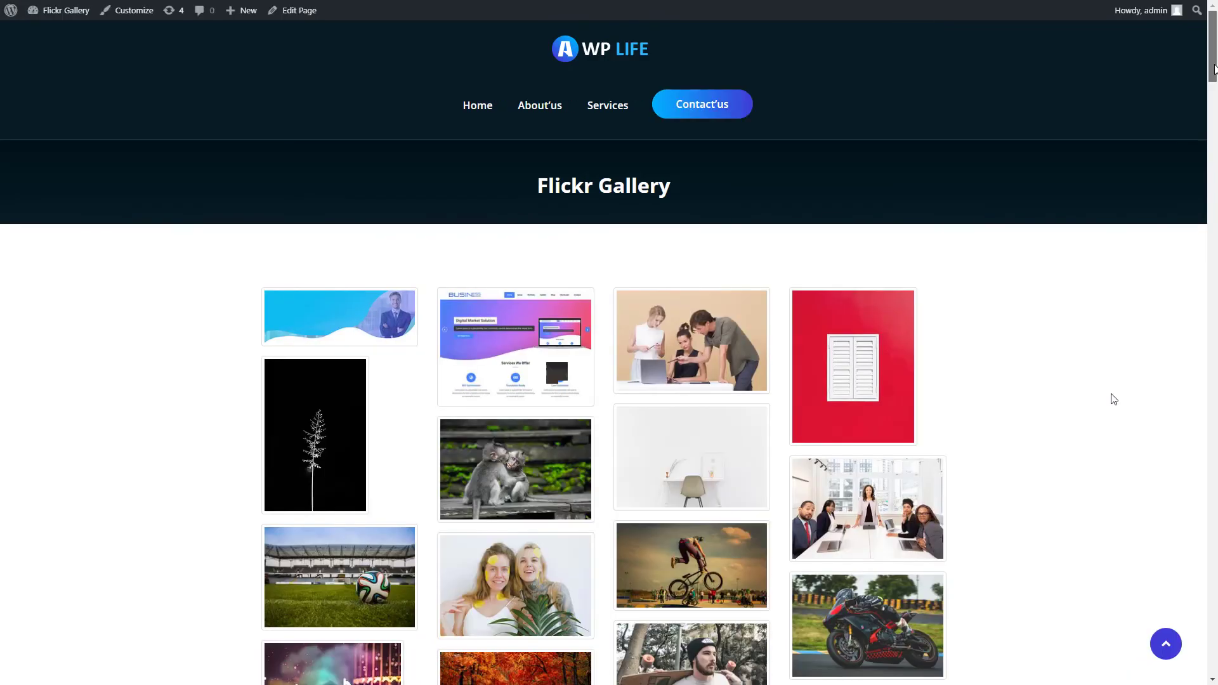
{"action": "scroll", "coordinate": [1109, 397], "scroll_direction": "down", "scroll_amount": 2}
{"action": "scroll", "coordinate": [1213, 113], "scroll_direction": "down", "scroll_amount": 2}
{"action": "scroll", "coordinate": [1002, 217], "scroll_direction": "down", "scroll_amount": 2}
{"action": "scroll", "coordinate": [1002, 217], "scroll_direction": "down", "scroll_amount": 2}
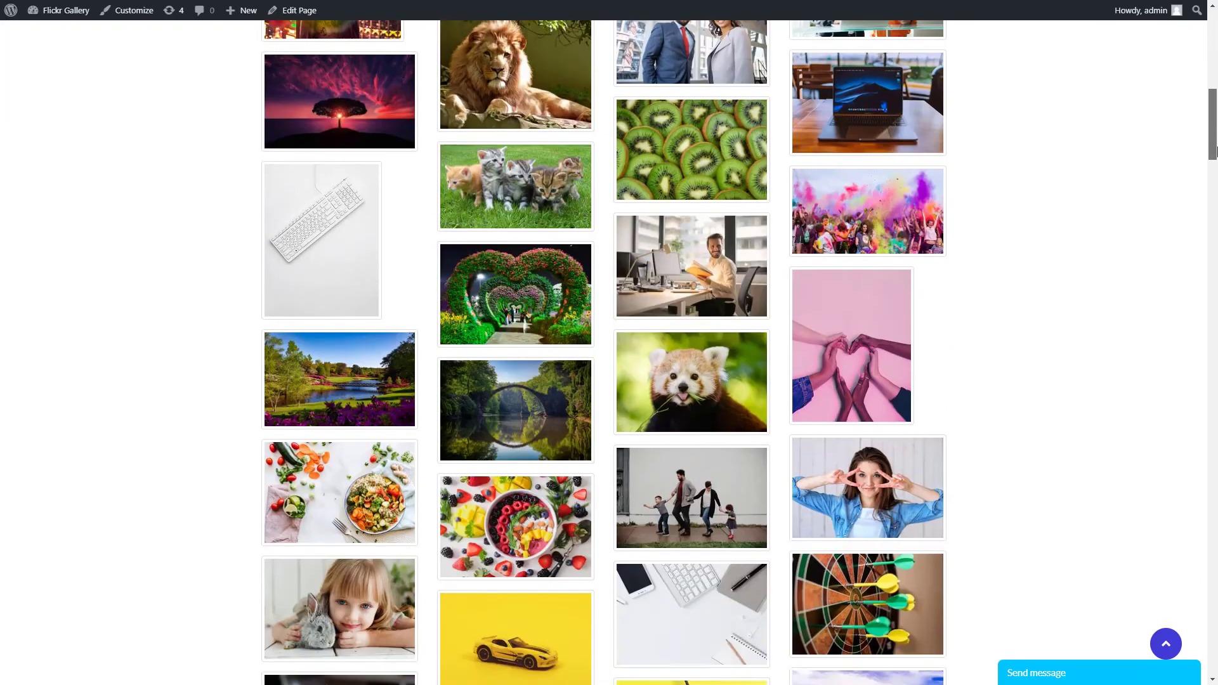
{"action": "left_click", "coordinate": [550, 371]}
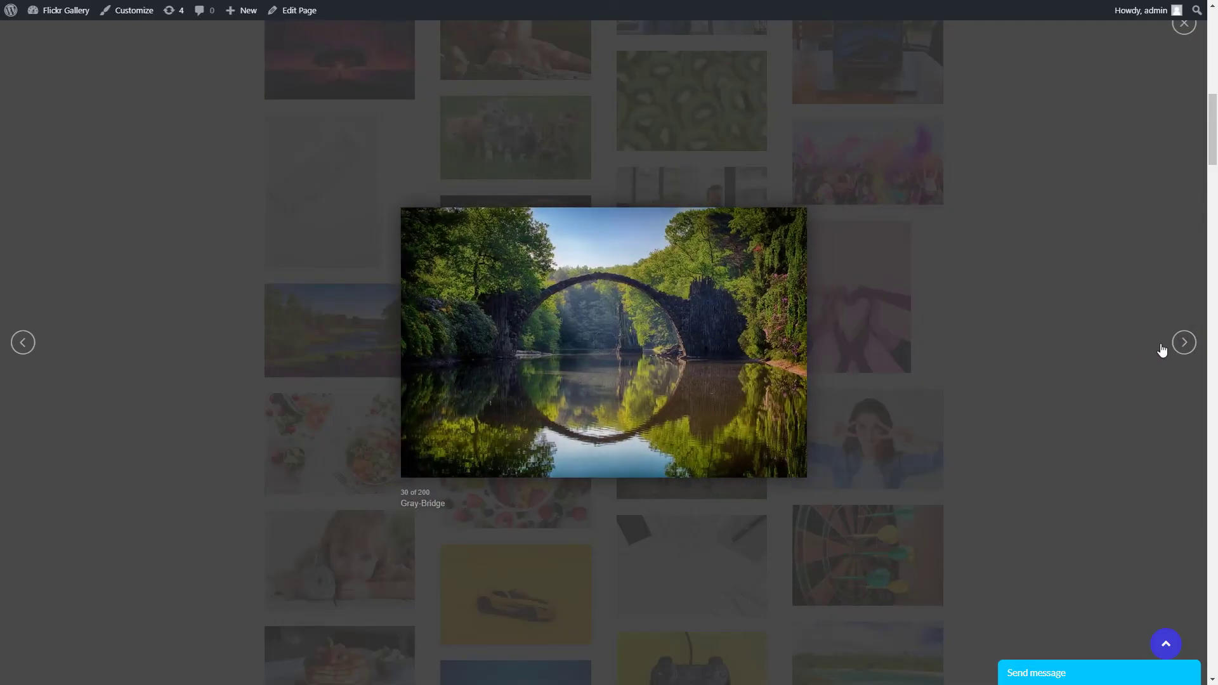
{"action": "left_click", "coordinate": [1178, 349]}
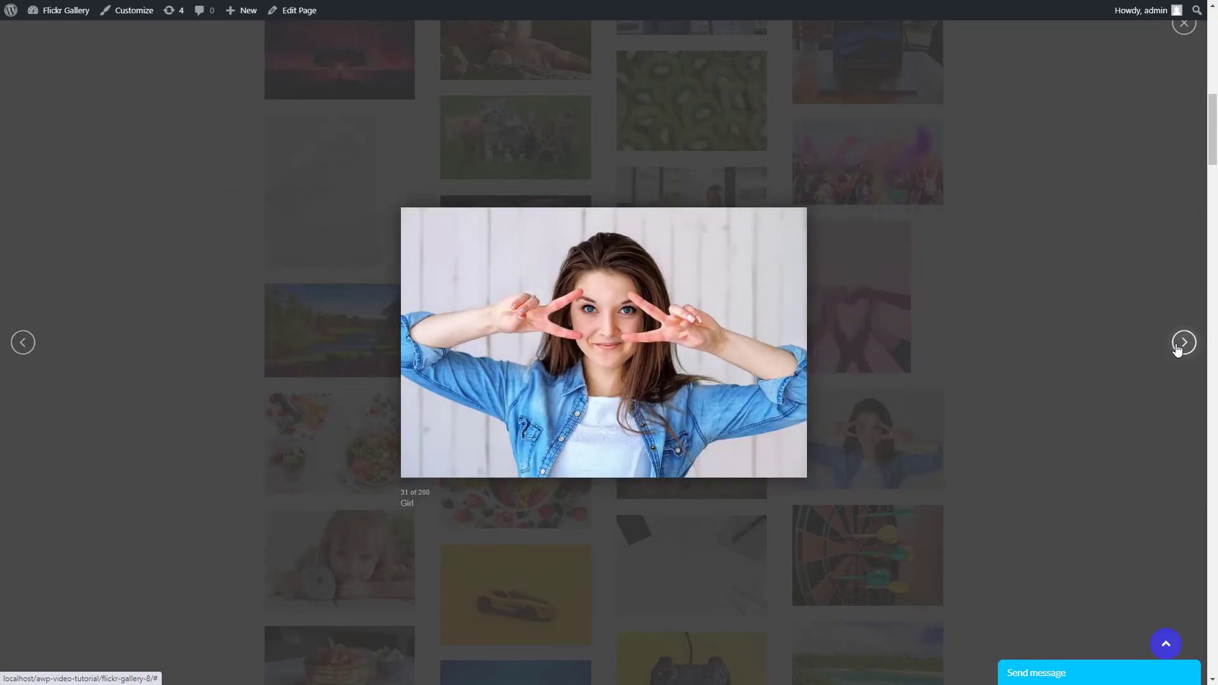
{"action": "left_click", "coordinate": [1183, 25]}
{"action": "left_click_drag", "start_coordinate": [1215, 124], "coordinate": [1215, 607]}
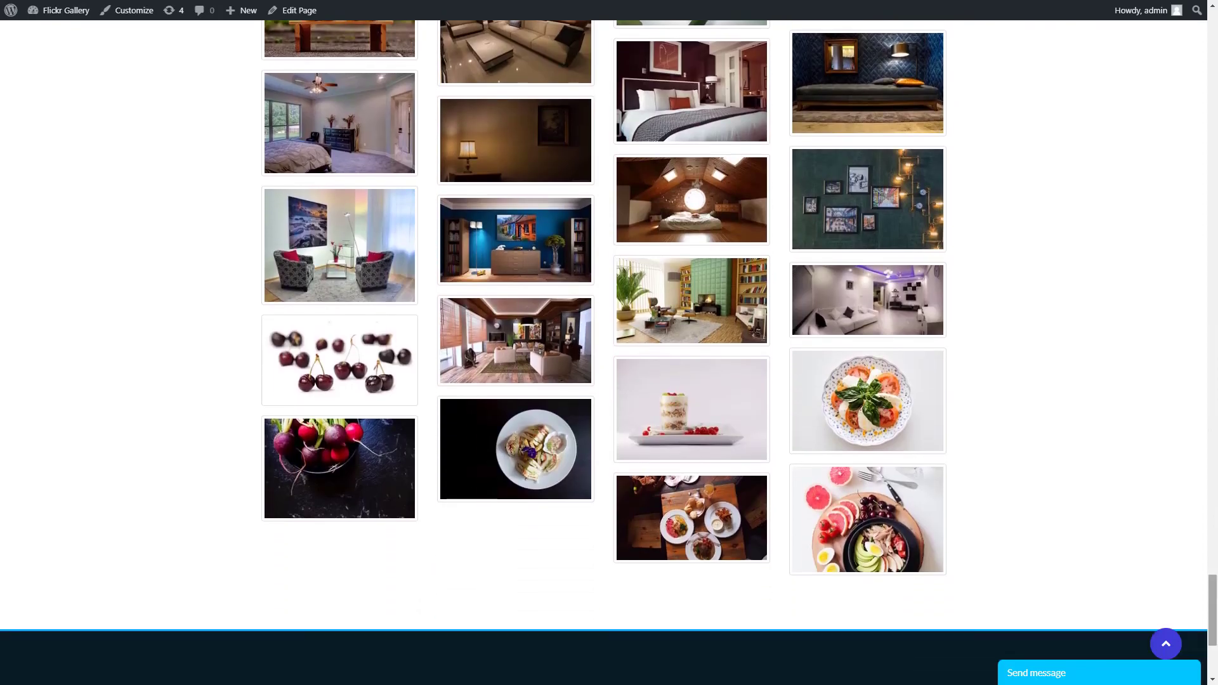